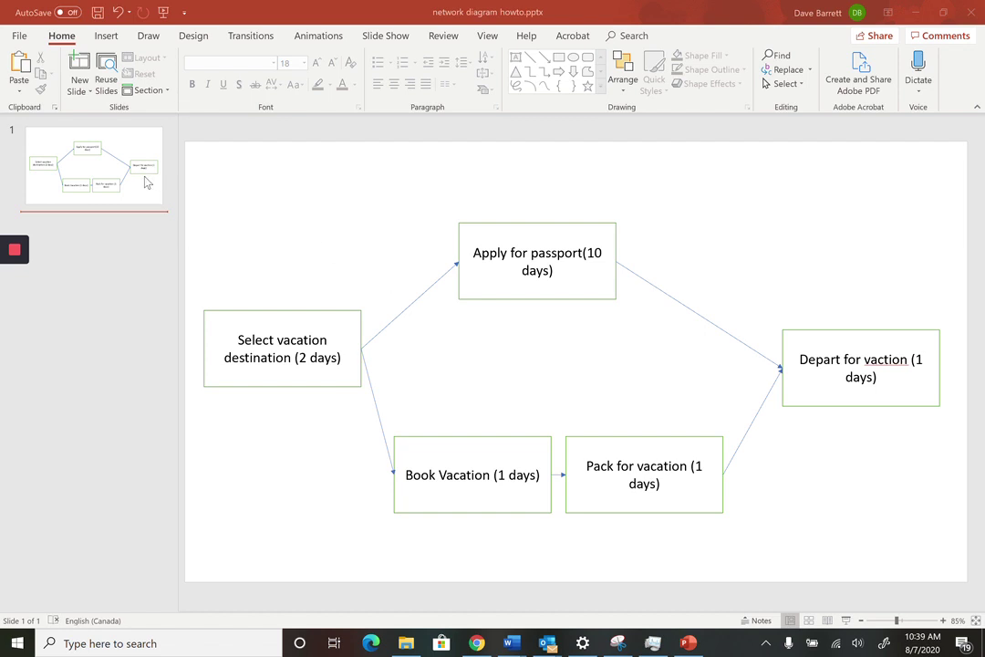
Step: Add a new slide with the Blank layout after the finished network diagram slide
left_click(91, 92)
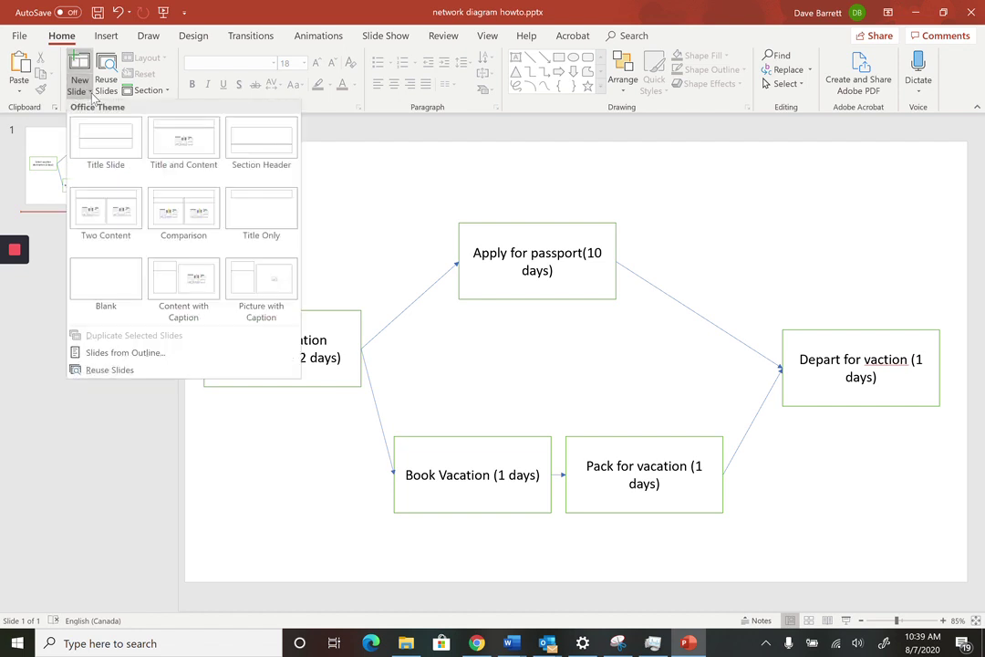
left_click(113, 277)
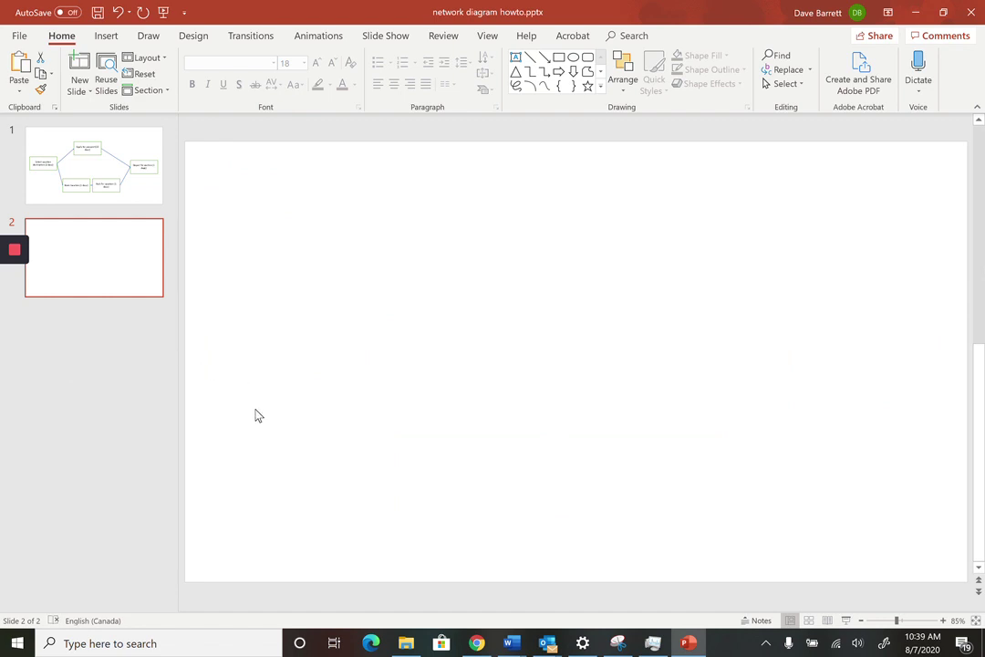
Step: Draw a rectangle about 2.11" wide and 1.29" high on the slide's left side and apply the white, green-outlined shape style
left_click(105, 36)
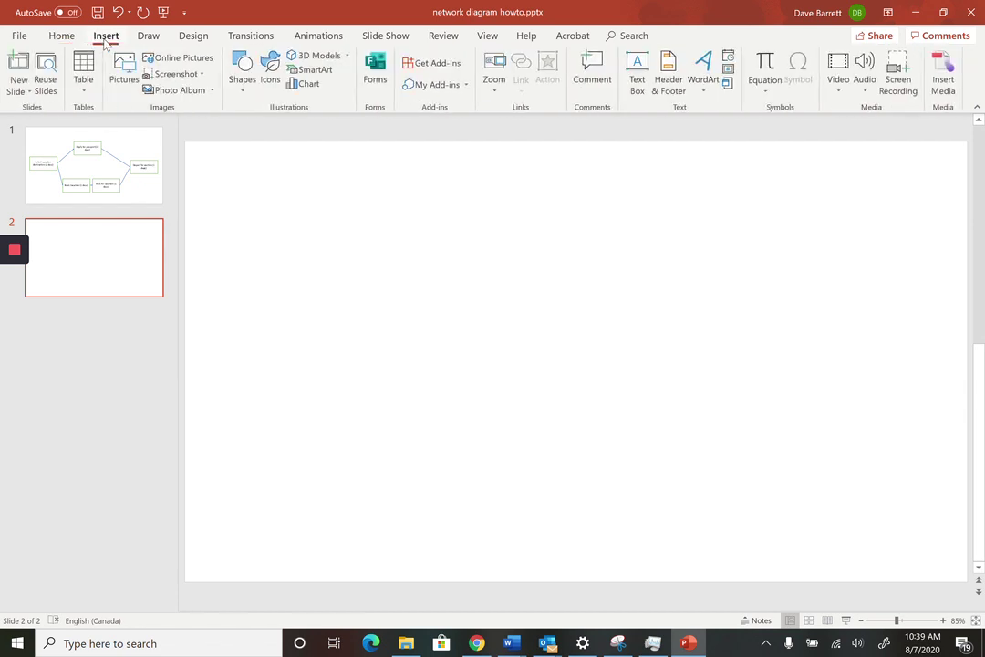
left_click(243, 82)
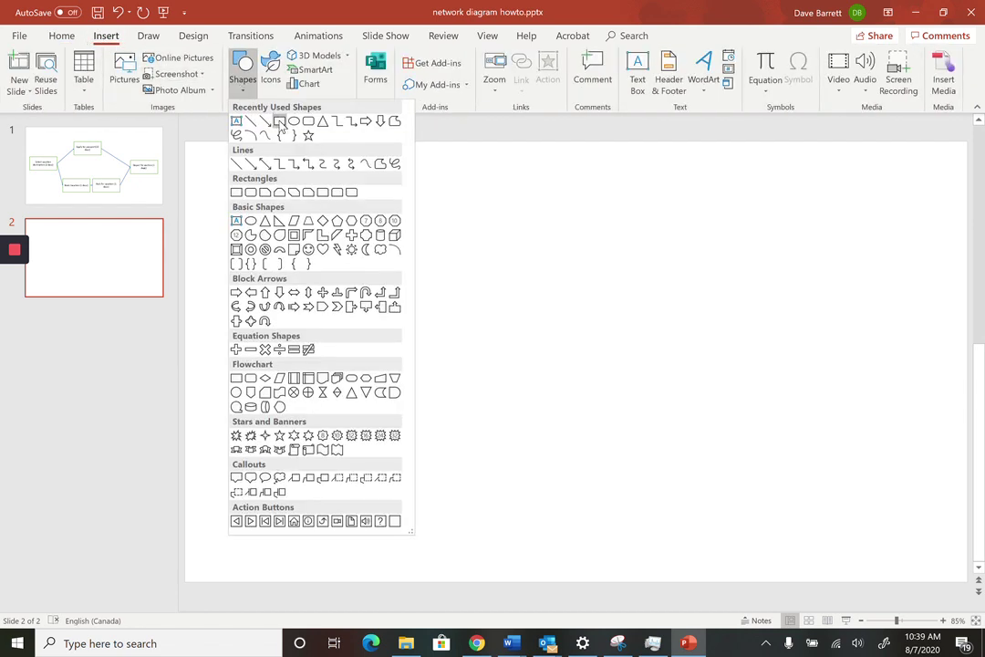
left_click(279, 121)
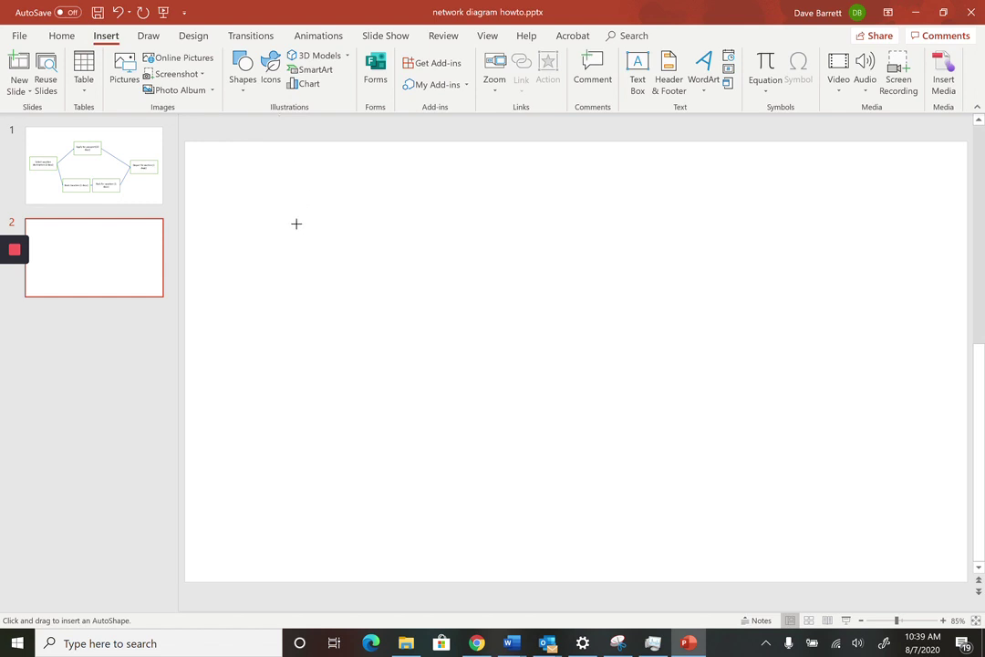
mouse_move(257, 302)
left_mouse_down()
mouse_move(279, 330)
mouse_move(364, 360)
mouse_move(381, 380)
left_mouse_up()
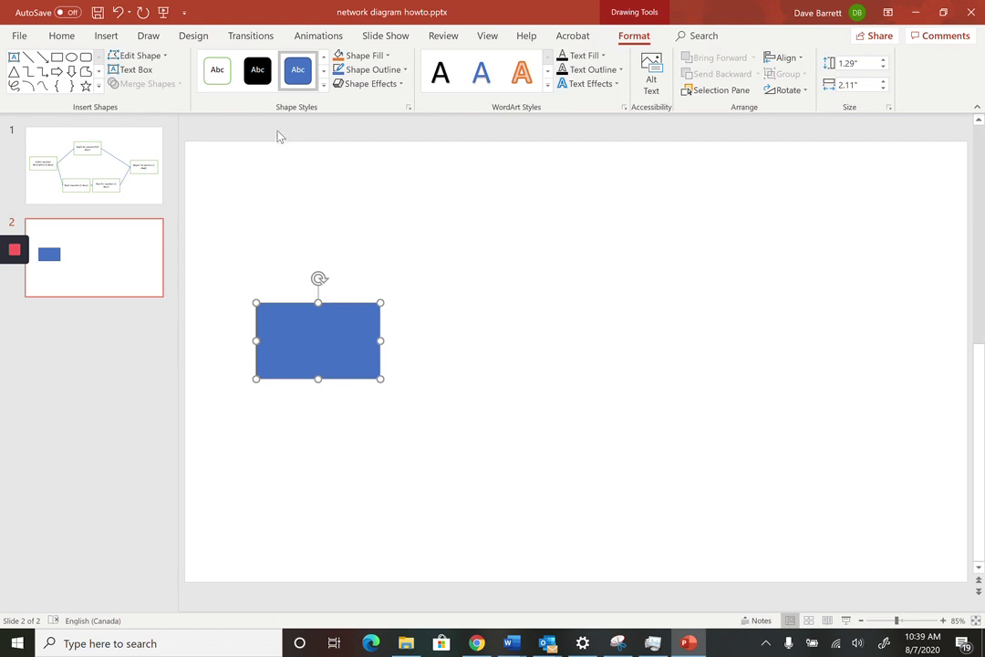
left_click(217, 74)
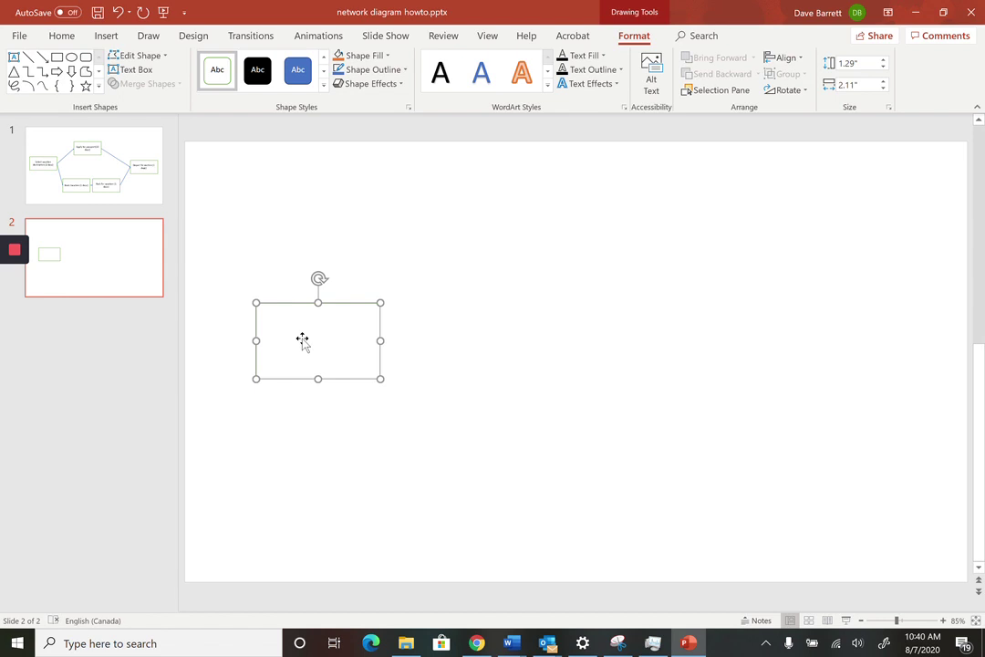
Step: Label the rectangle "Select vacation destination (2 days)" and enlarge it slightly so the text fits on two lines
left_click(148, 198)
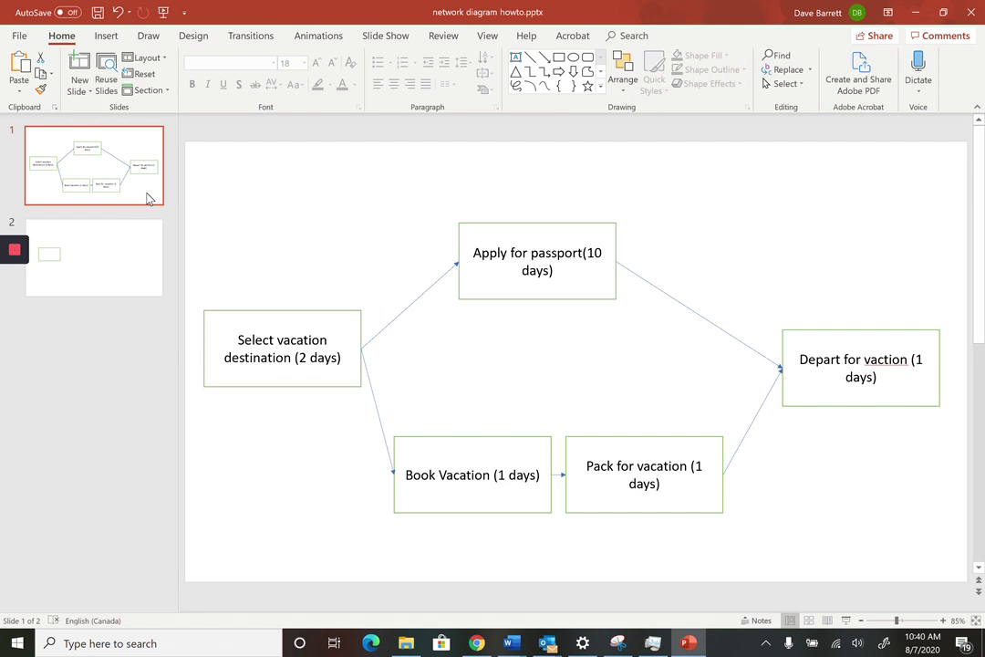
left_click(127, 271)
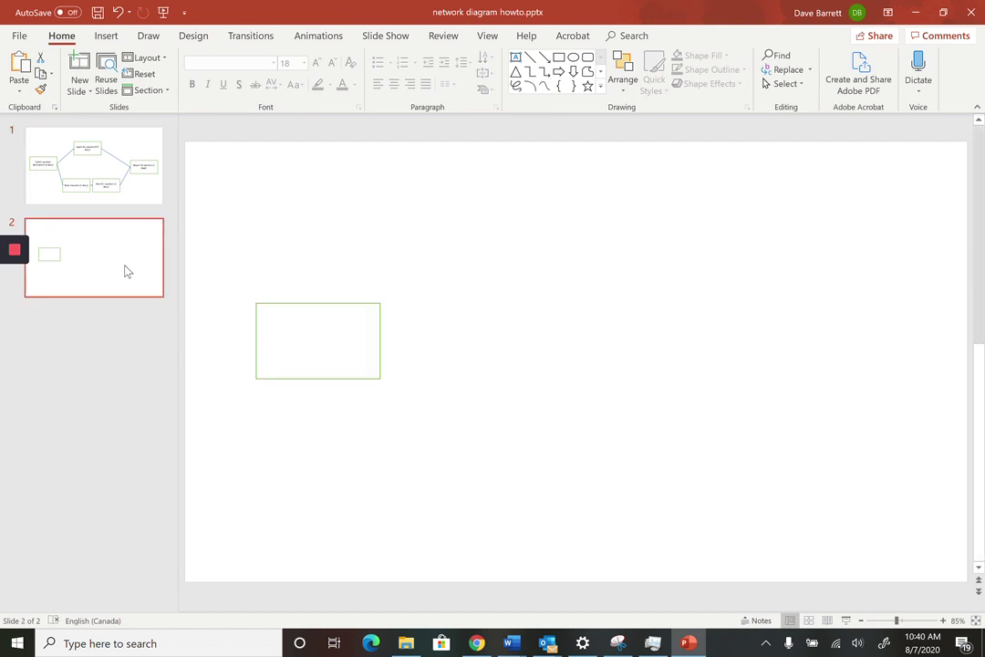
left_click(316, 343)
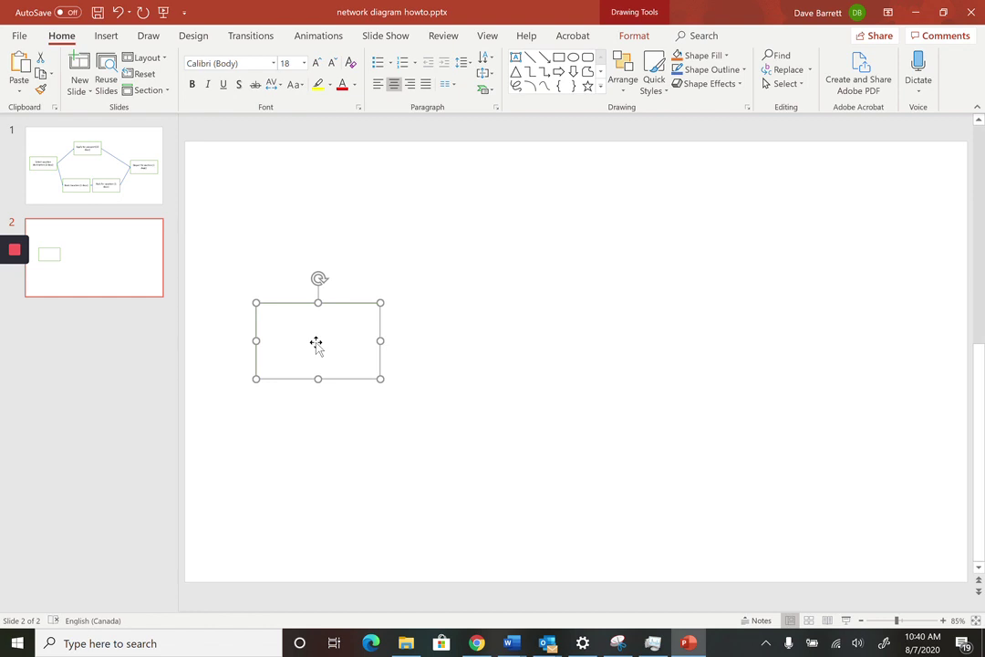
type("Select")
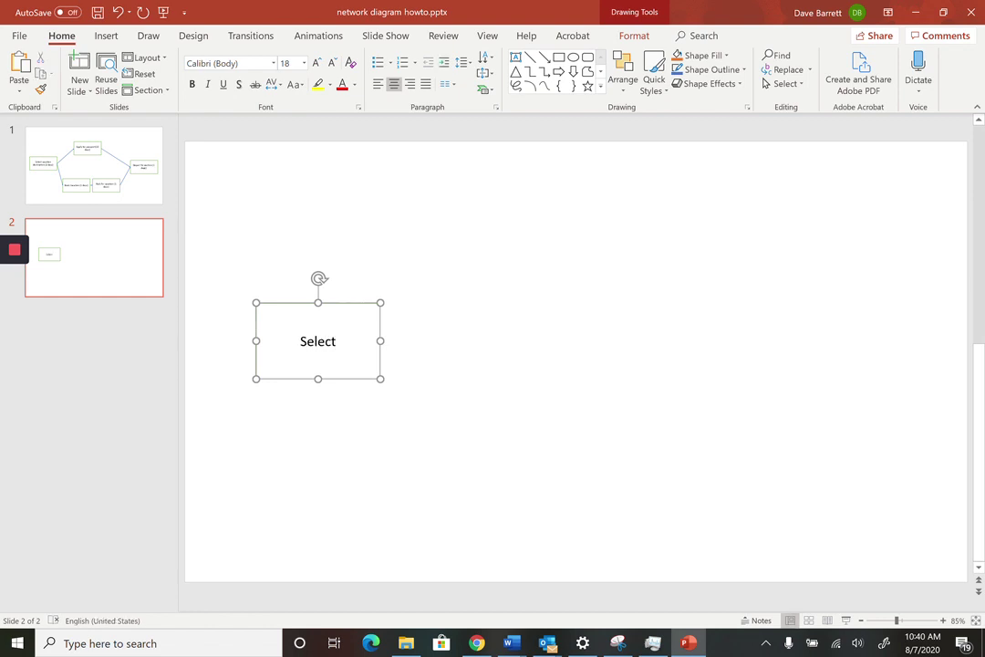
type(" vacation de")
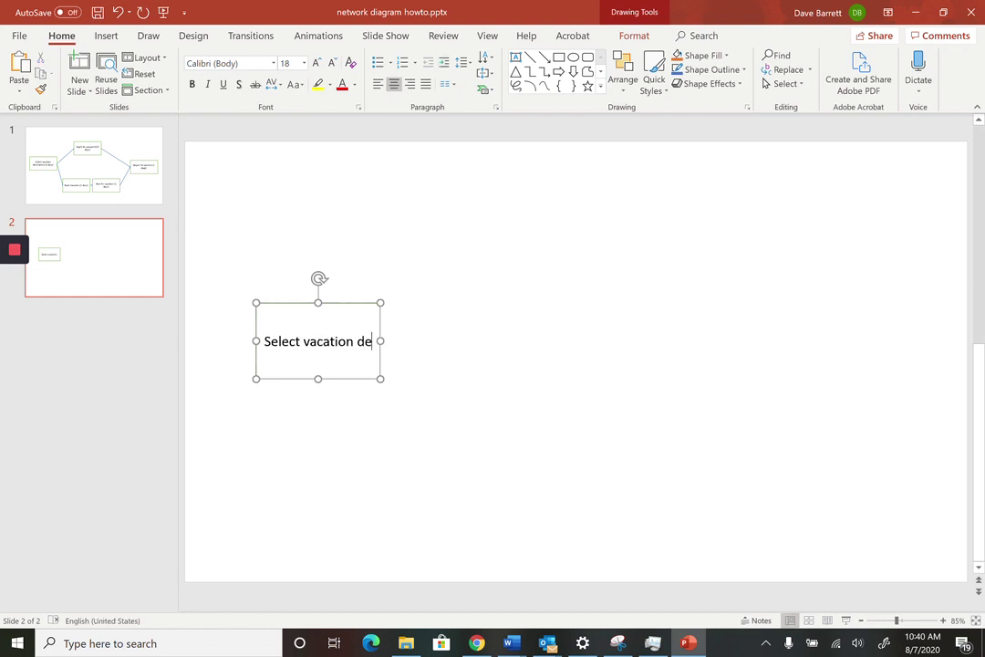
type("stination ")
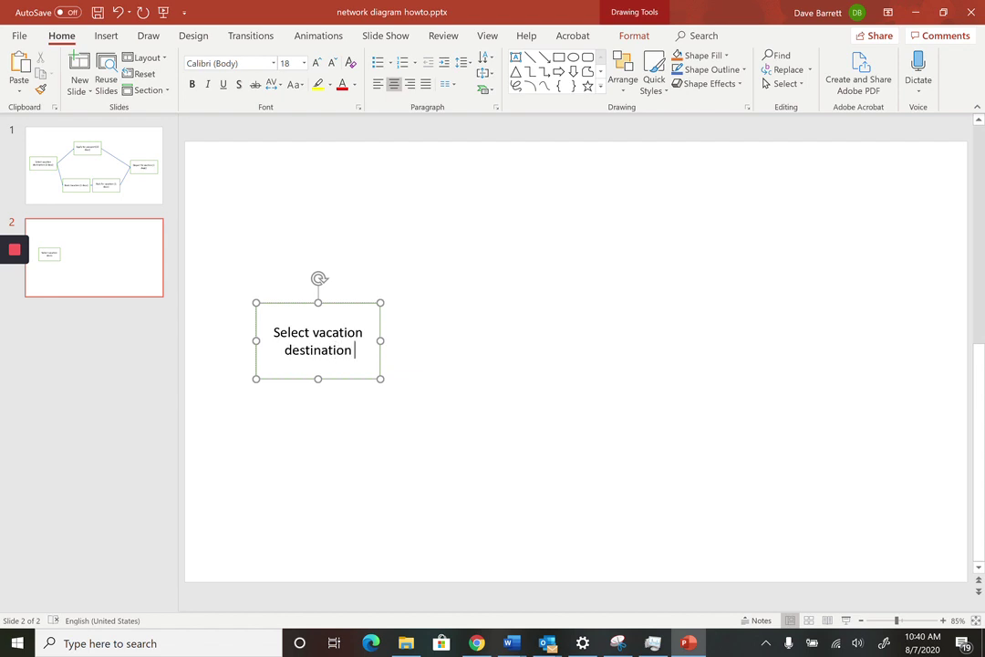
type("(2 days)")
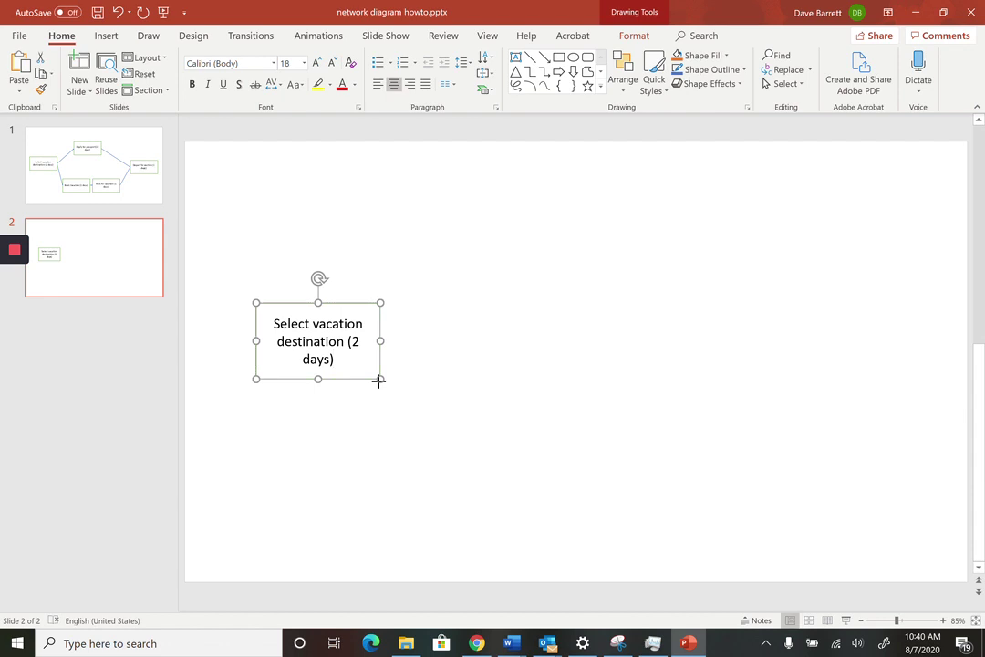
left_click_drag(380, 379, 389, 387)
left_click_drag(326, 321, 316, 320)
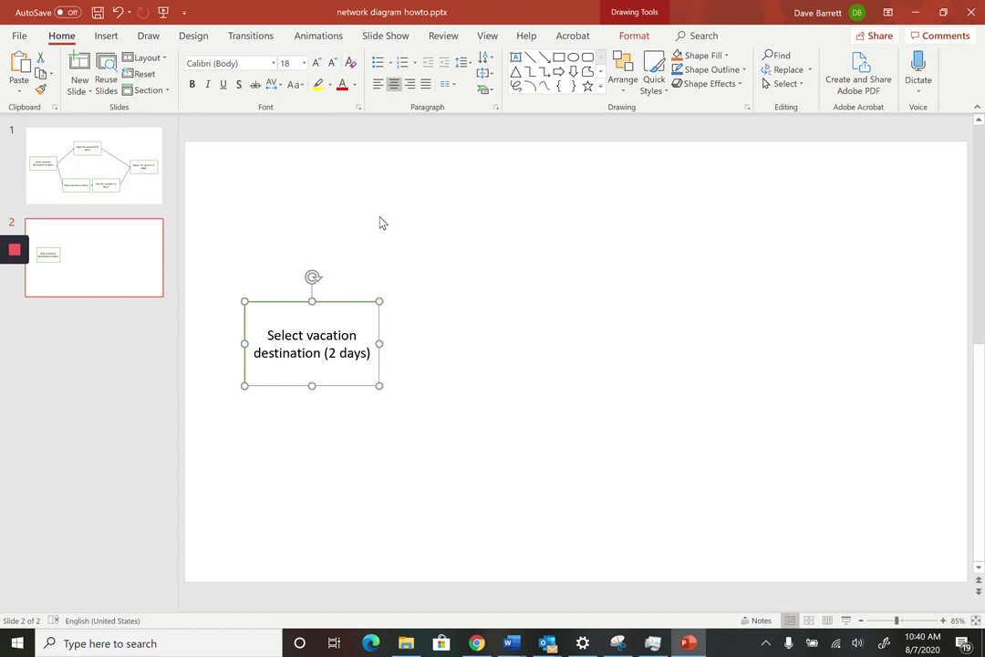
Step: Copy the "Apply for passport(10 days)" box from slide 1 onto slide 2
left_click(145, 200)
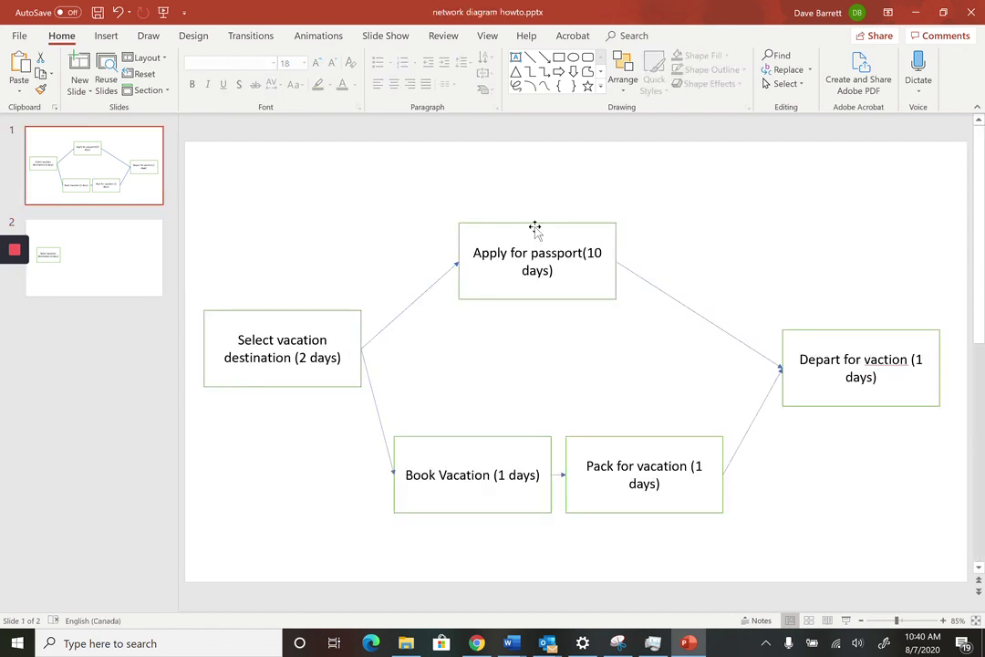
left_click(517, 226)
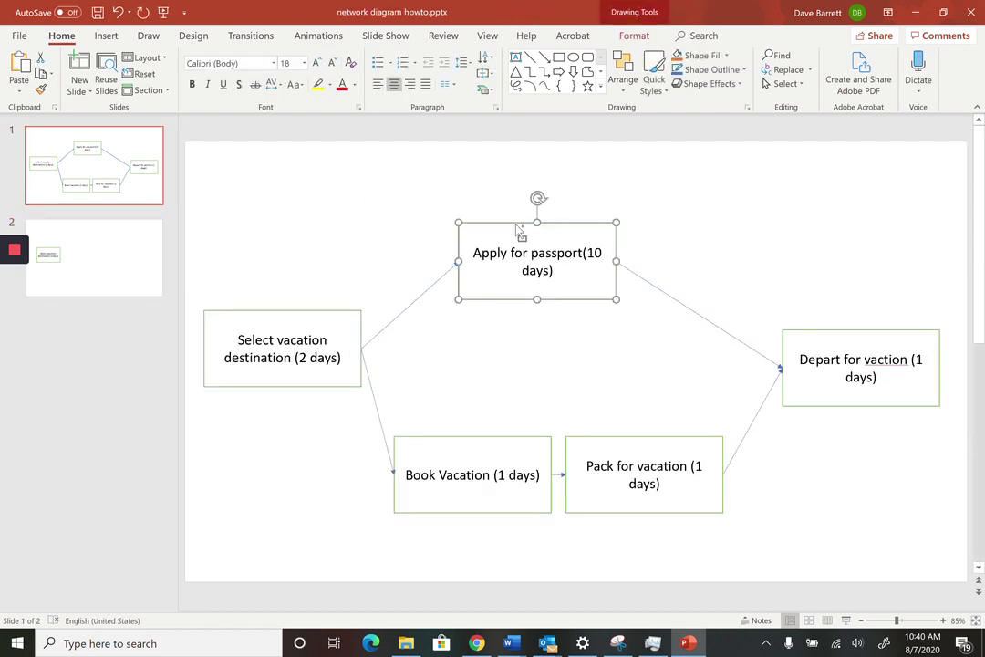
left_click(108, 268)
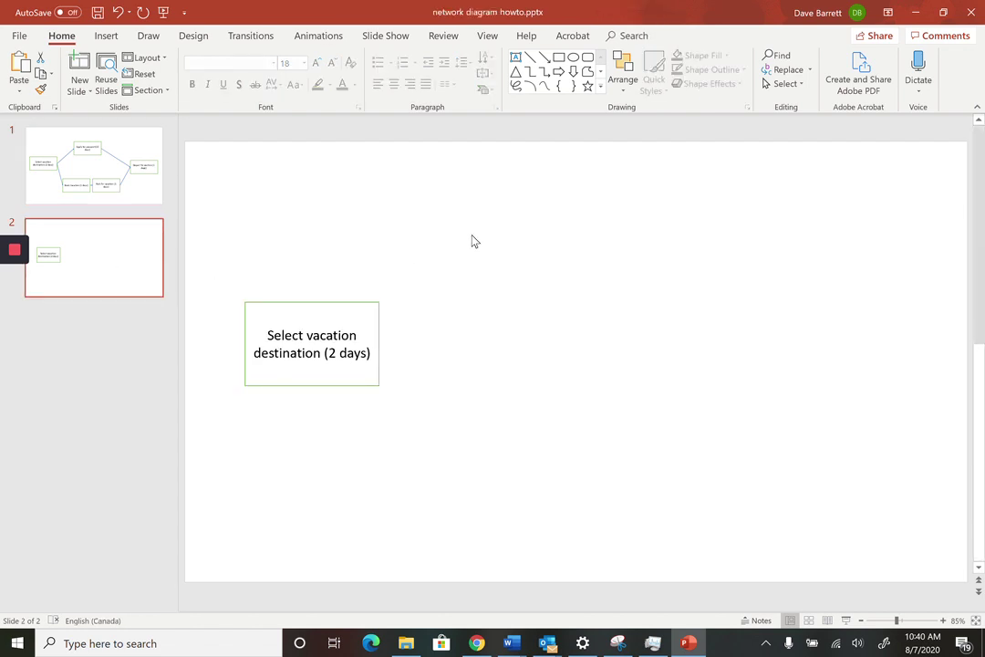
key("ctrl+v")
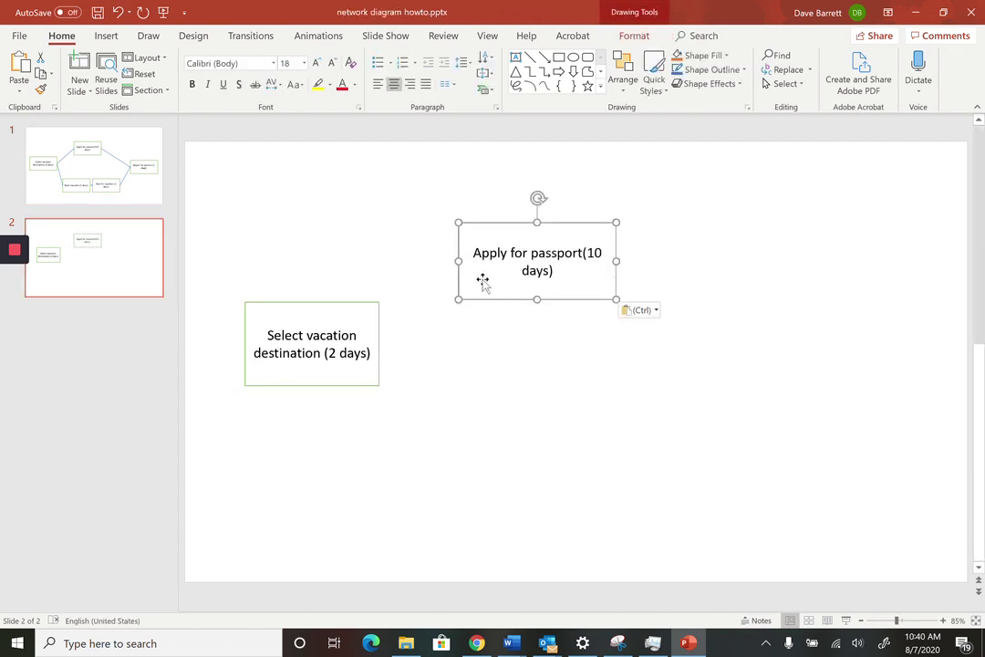
Step: Duplicate the "Select vacation destination (2 days)" box and place the copy below and to the right of the original
left_click(368, 312)
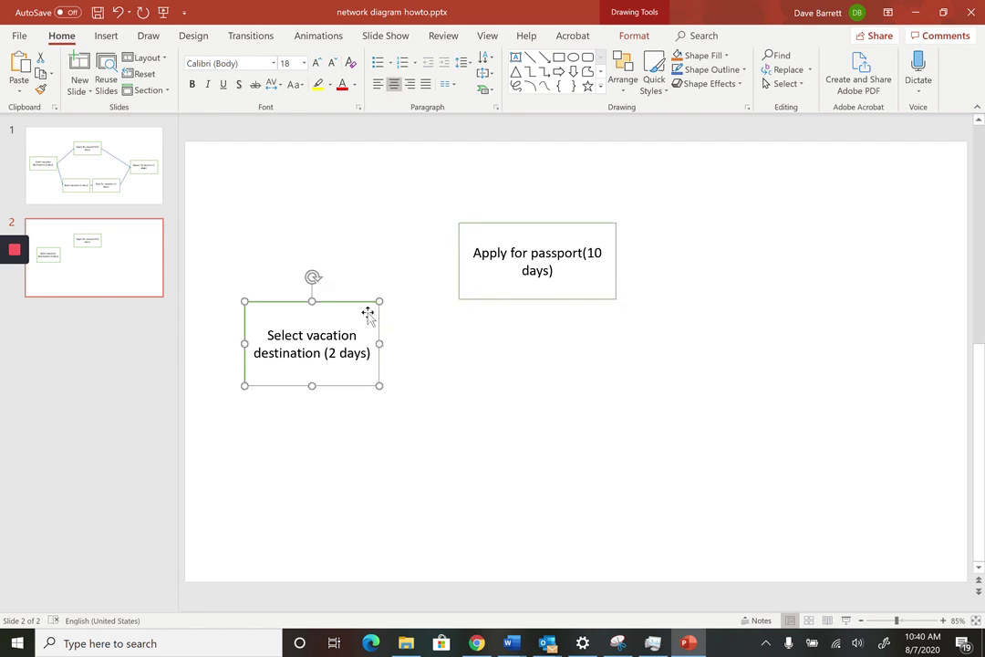
left_click(465, 438)
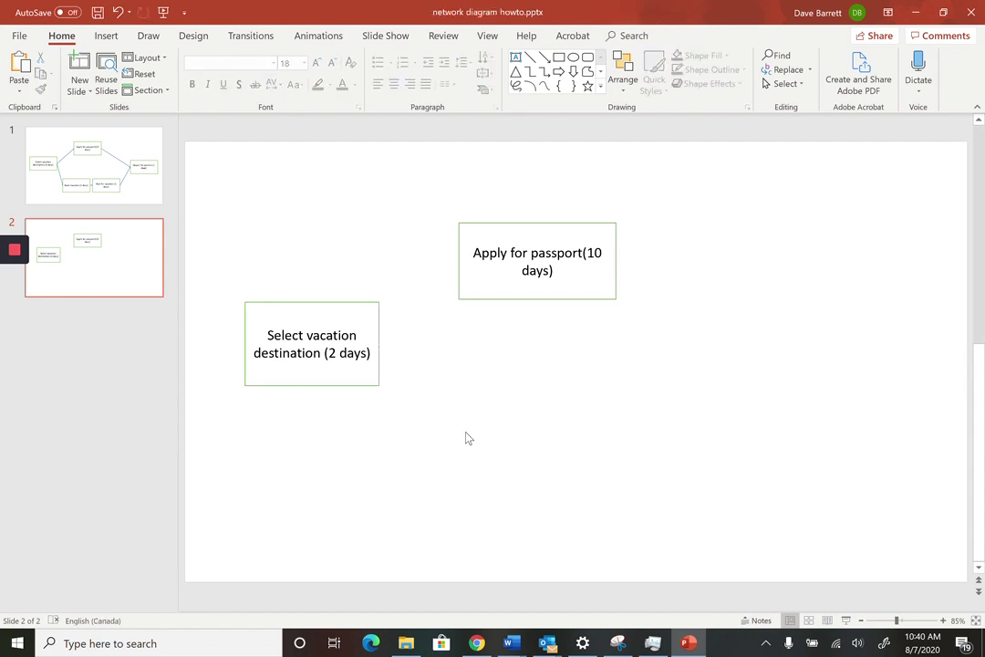
key("ctrl+v")
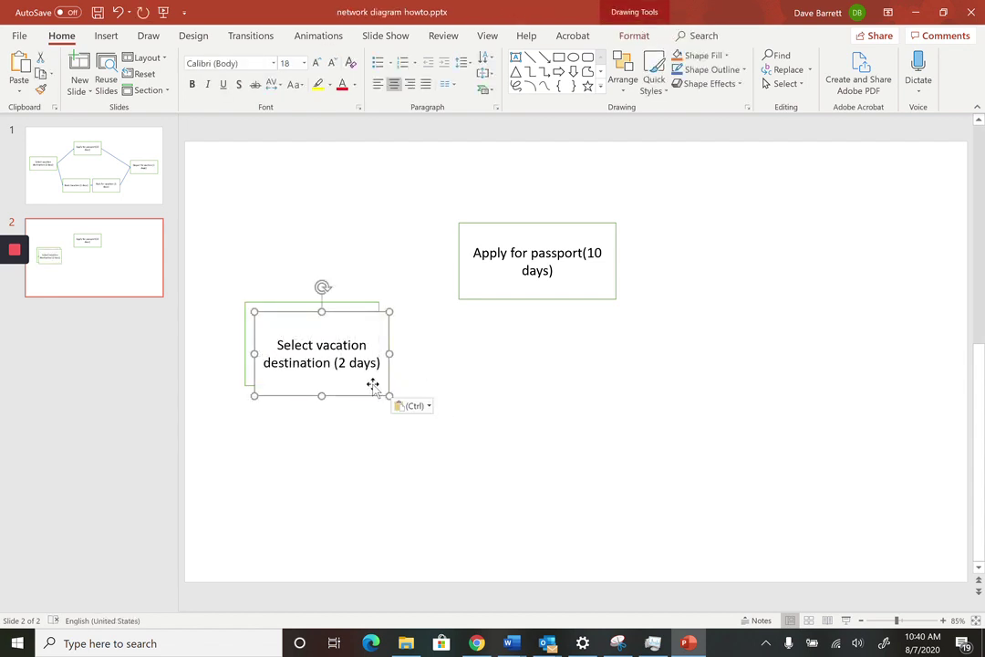
left_click_drag(374, 387, 525, 486)
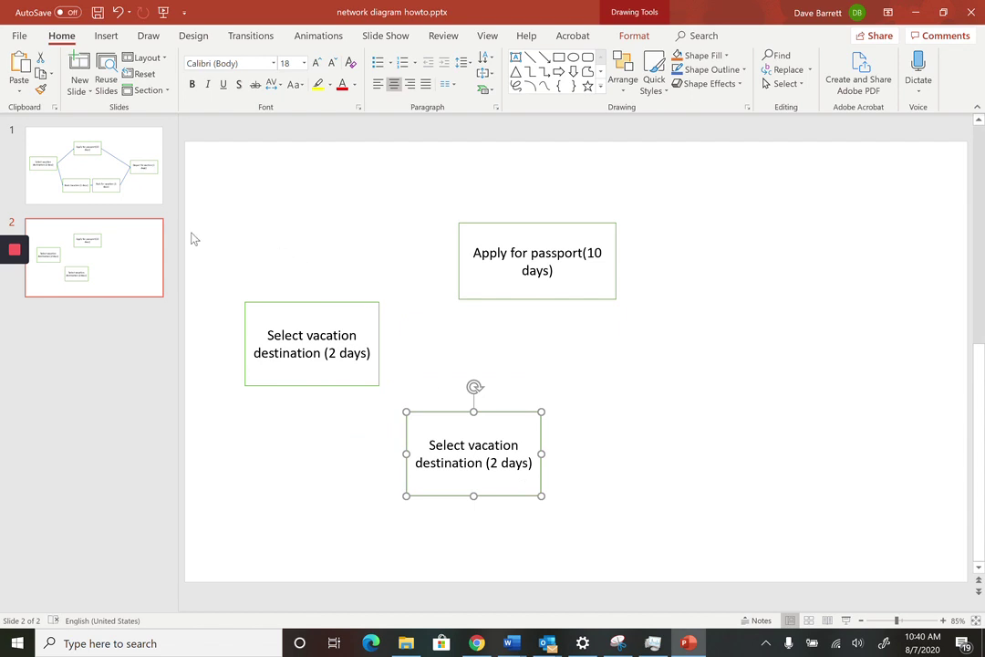
Step: Replace the duplicated box's text with "Book vacation (1 day)", using slide 1 as the reference
left_click(139, 201)
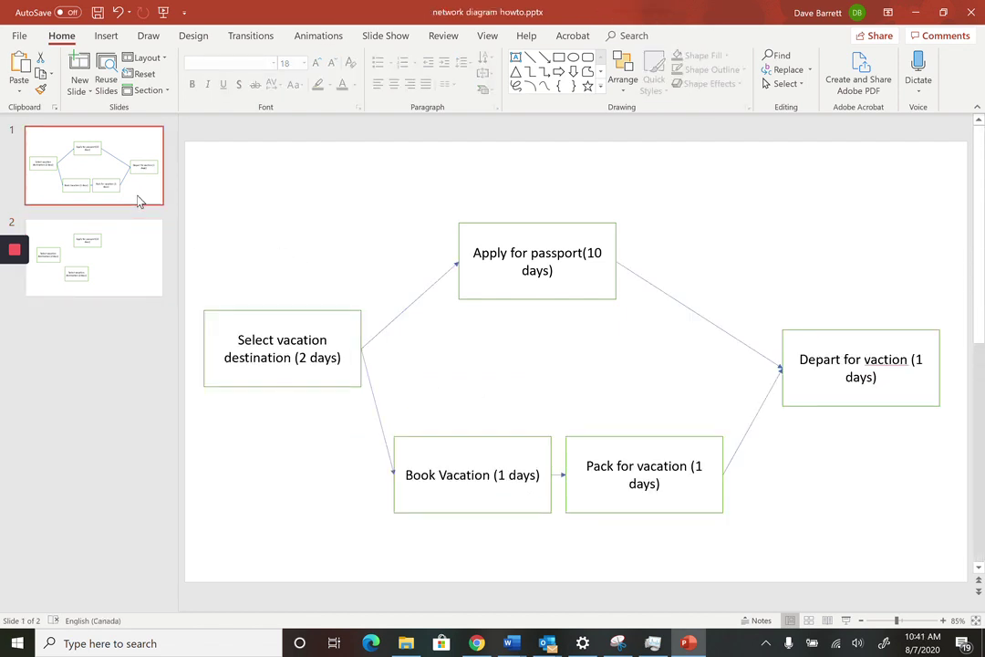
left_click(134, 257)
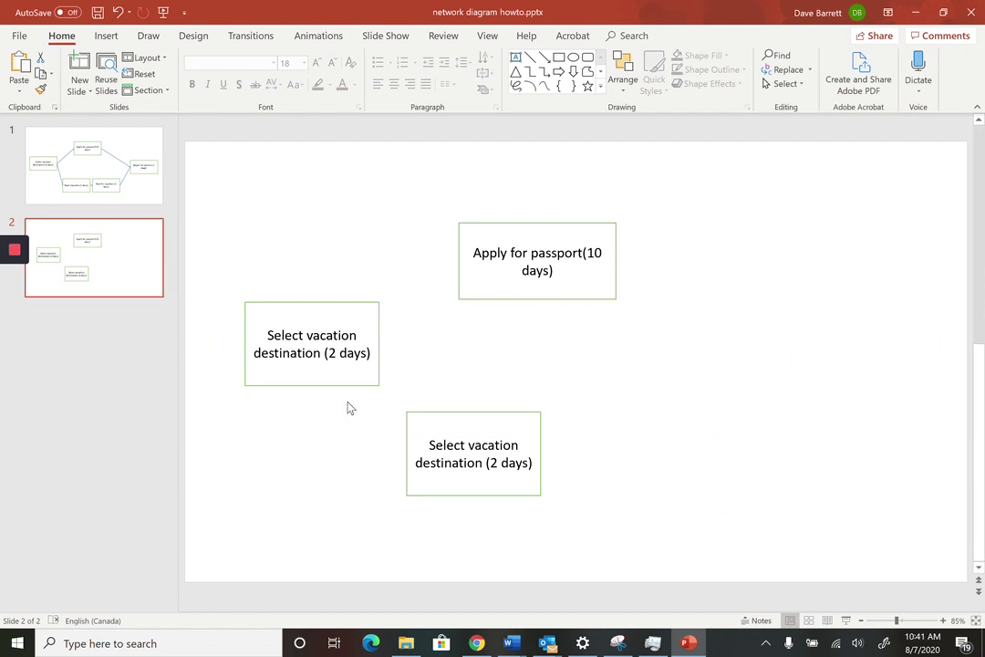
left_click_drag(429, 445, 524, 466)
type("Book ")
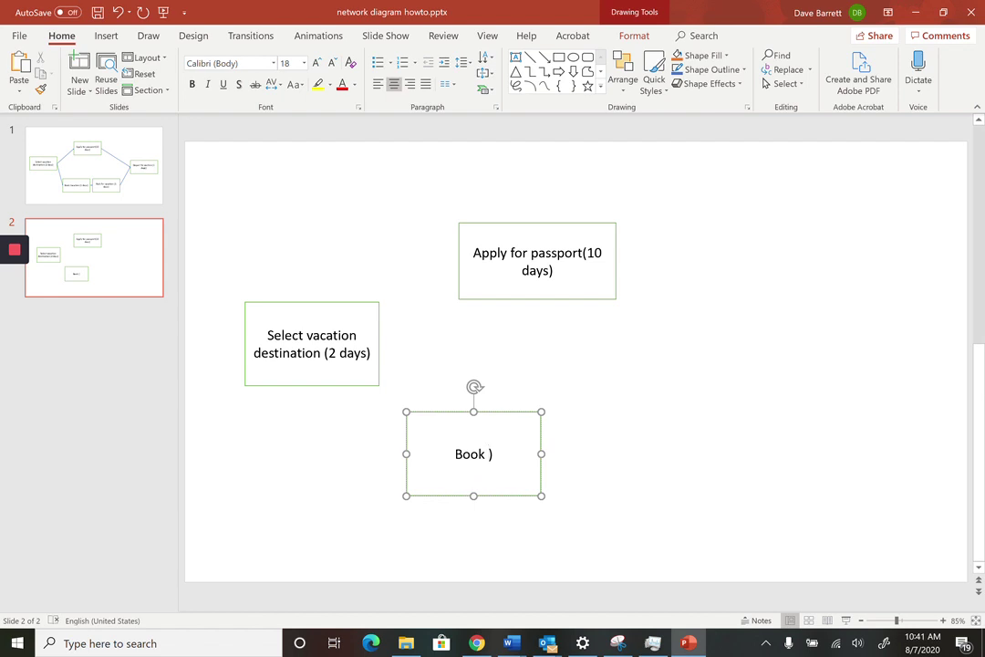
type("vacation ")
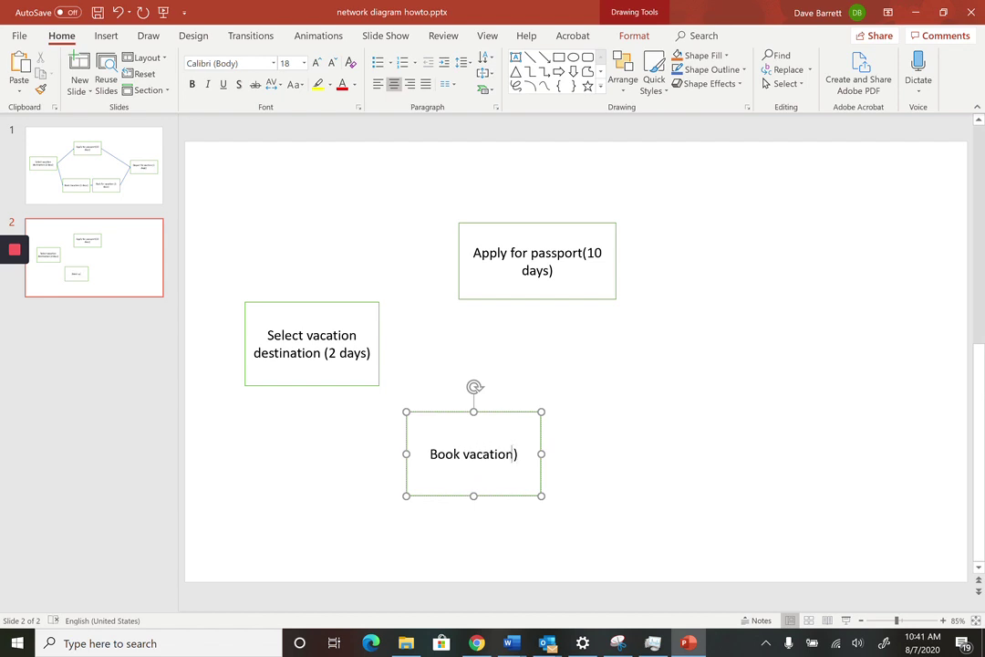
type("(1 day")
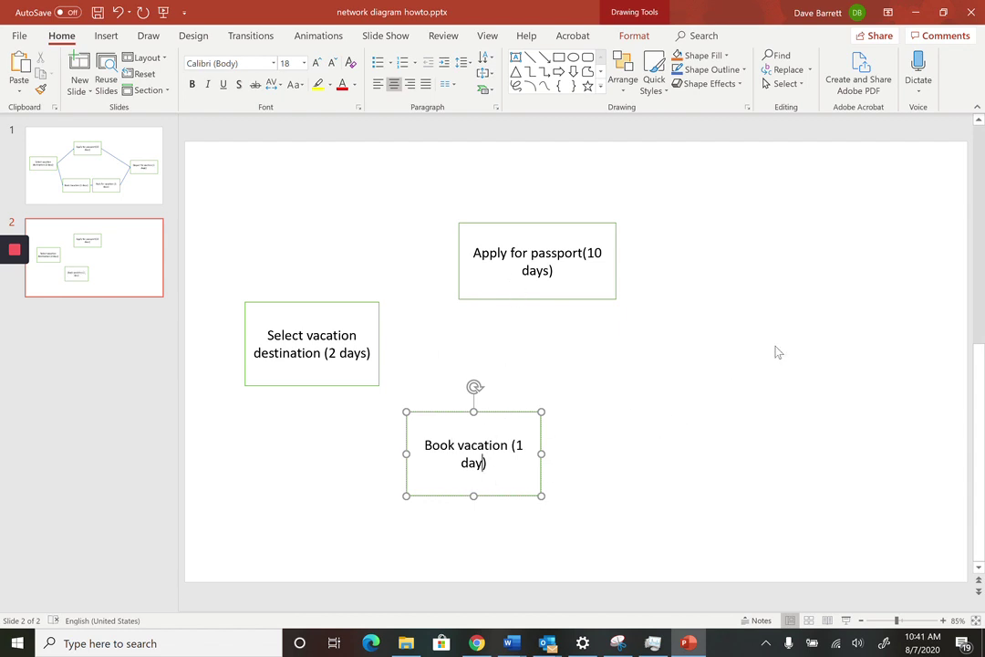
Step: Copy the "Pack for vacation (1 days)" box from slide 1 to slide 2 and align it to the right of the "Book vacation" box
left_click(137, 198)
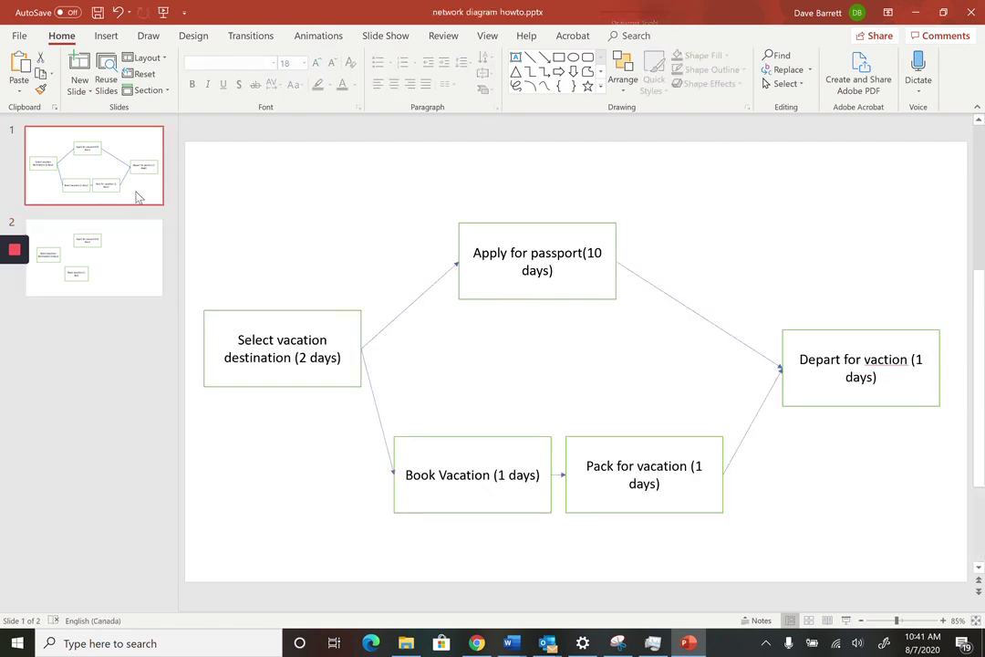
left_click(594, 438)
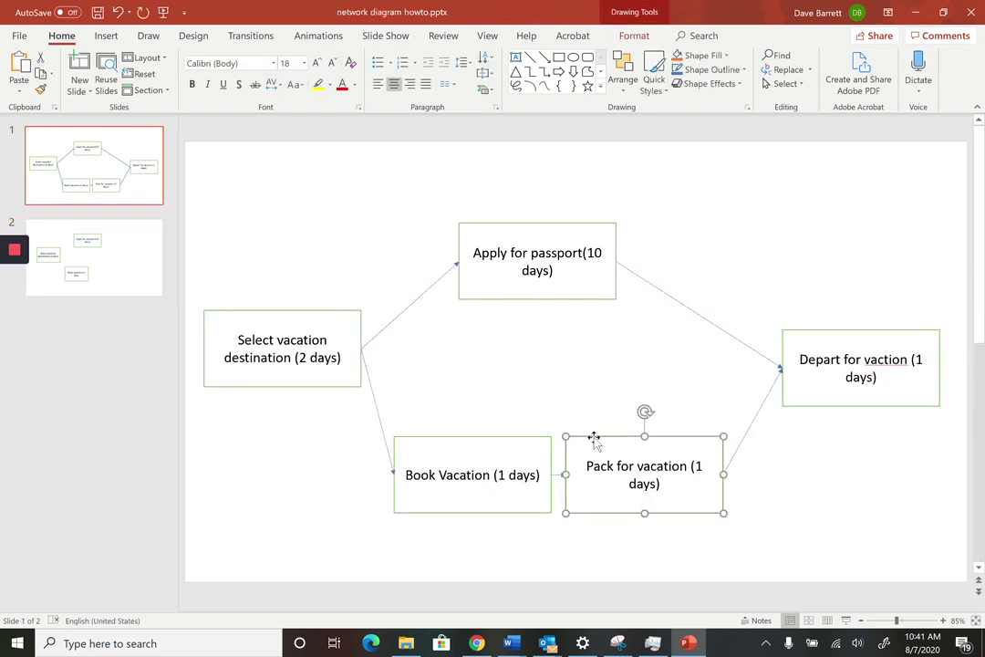
left_click(119, 261)
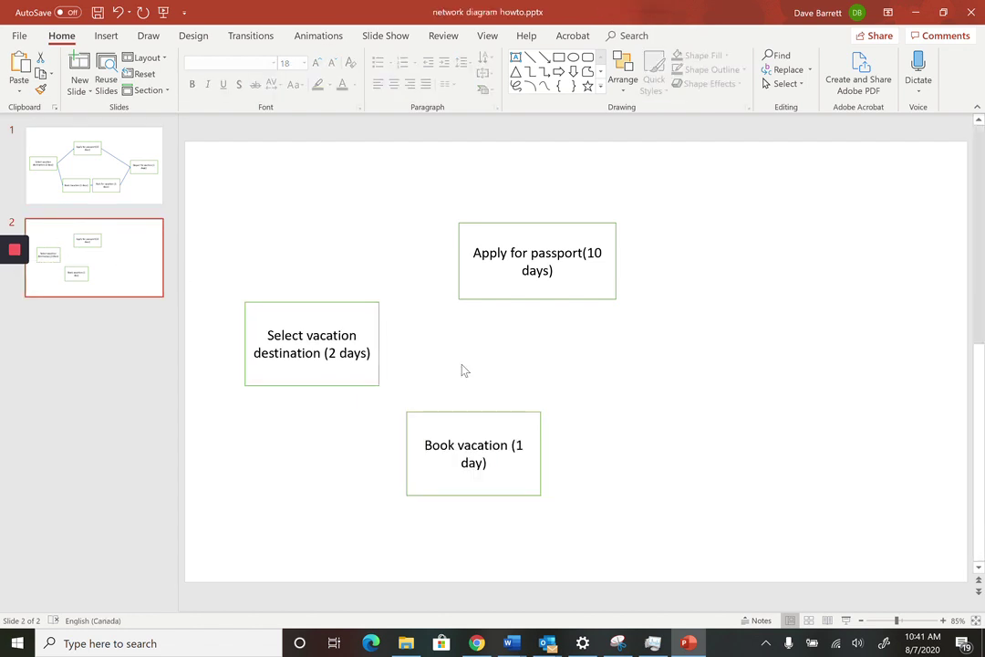
key("ctrl+v")
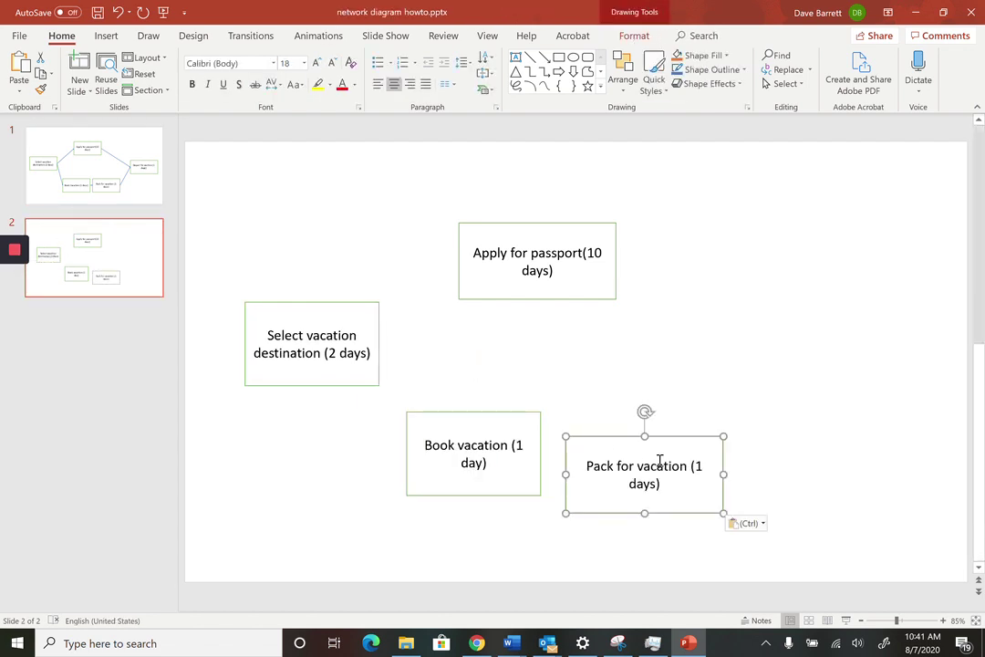
left_click_drag(620, 450, 640, 425)
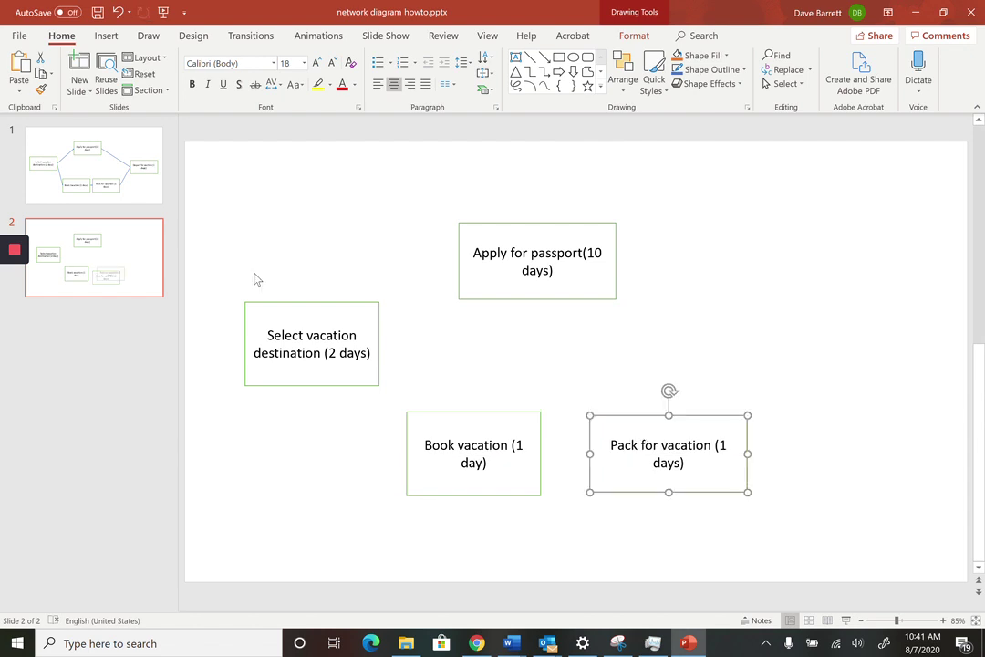
Step: Copy the "Depart for vaction (1 days)" box from slide 1 to slide 2 and shift the copy slightly up and left
left_click(145, 196)
left_click(811, 337)
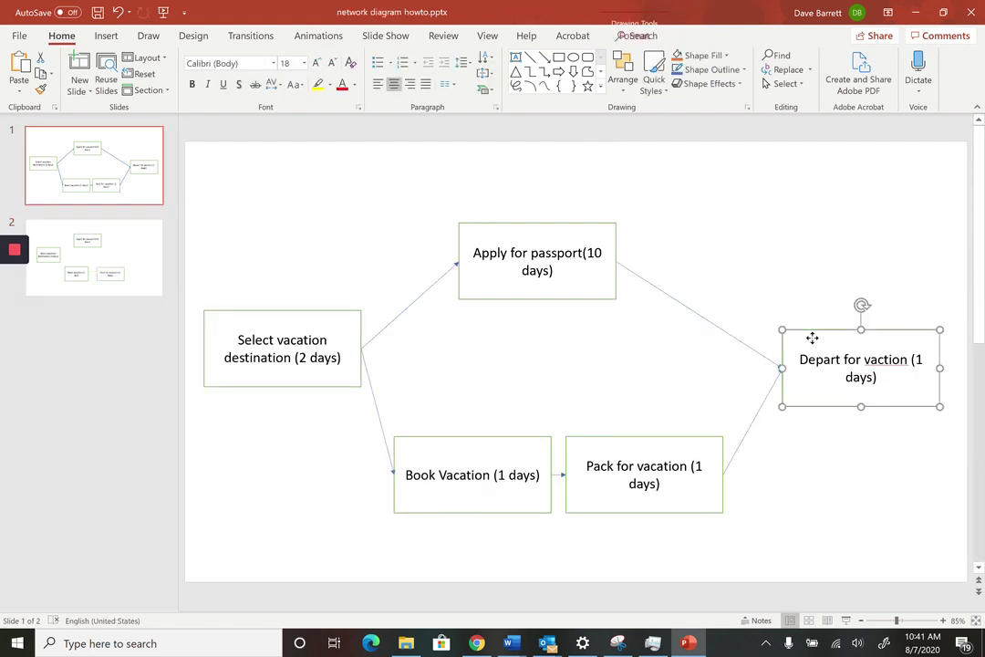
left_click(147, 248)
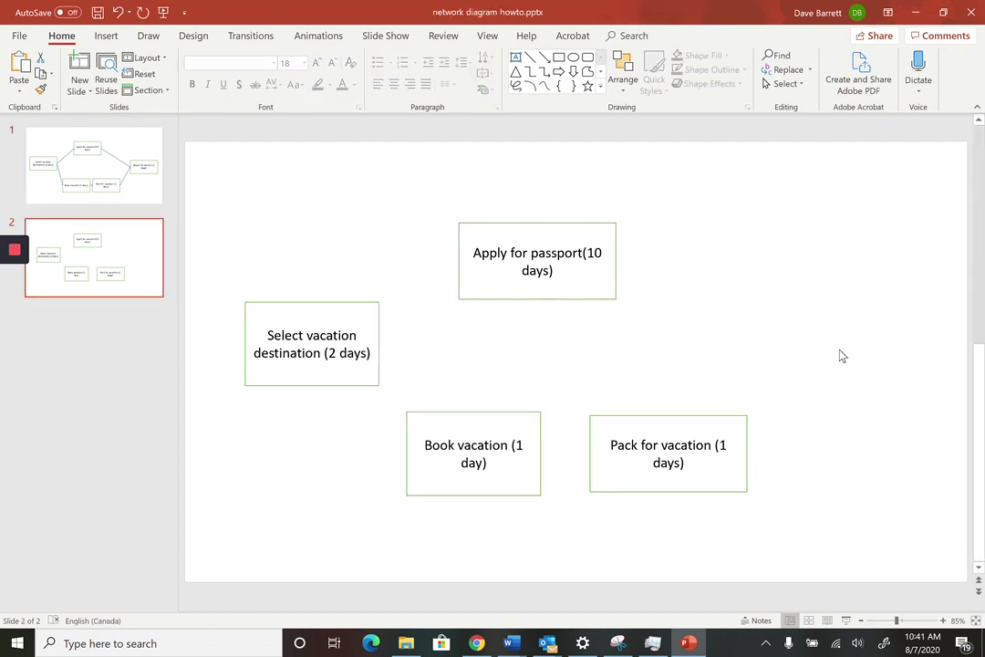
key("ctrl+v")
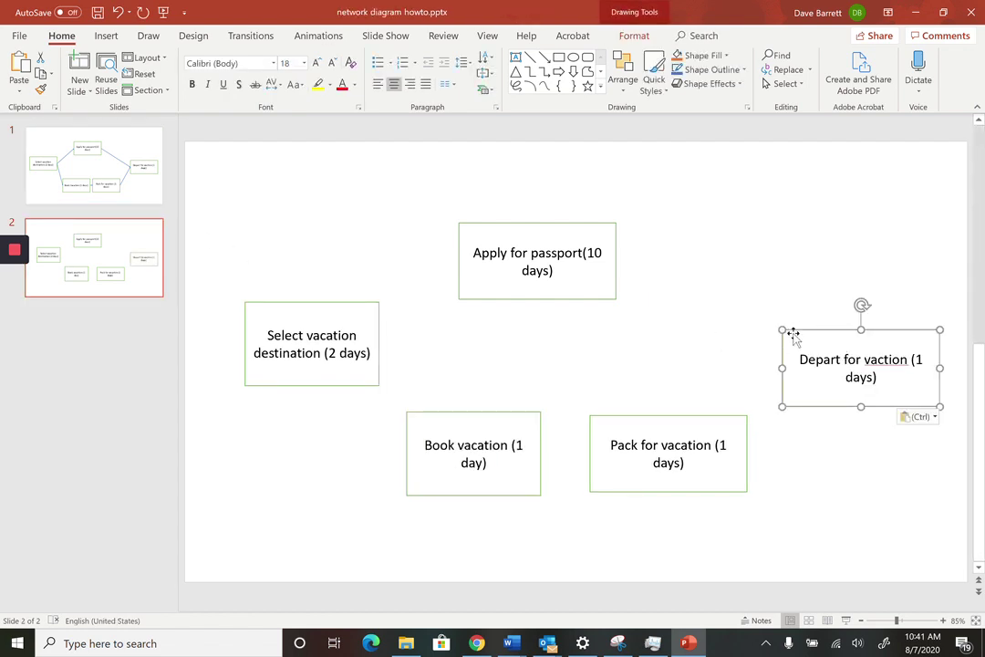
left_click_drag(804, 337, 792, 317)
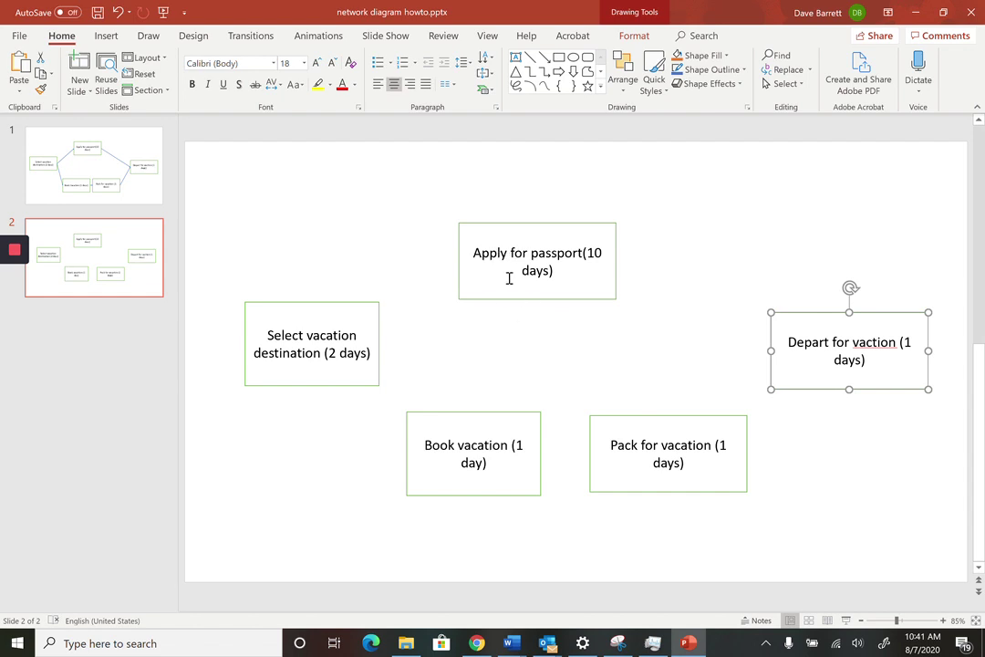
Step: Correct the misspelled "vaction" to "vacation" in the Depart box on both slide 2 and slide 1
left_click(874, 342)
type("a")
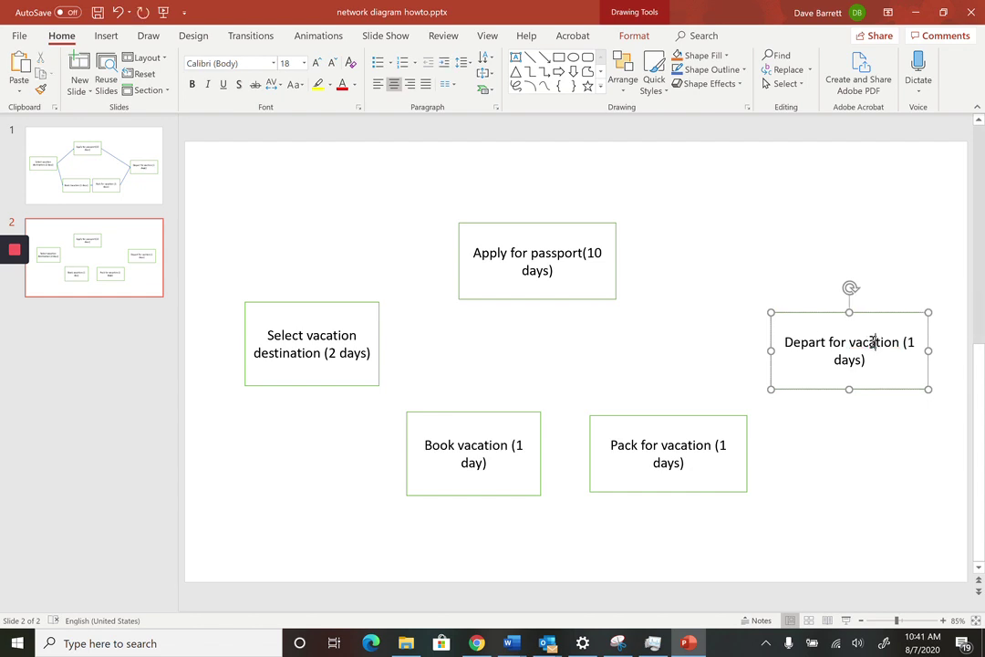
left_click(123, 157)
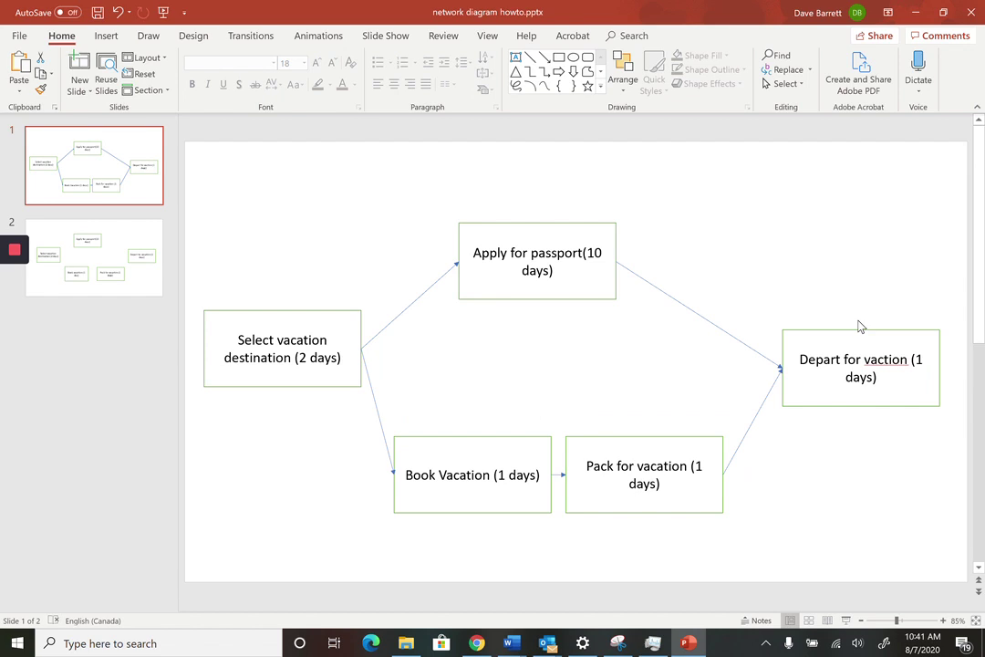
left_click(880, 359)
type("a")
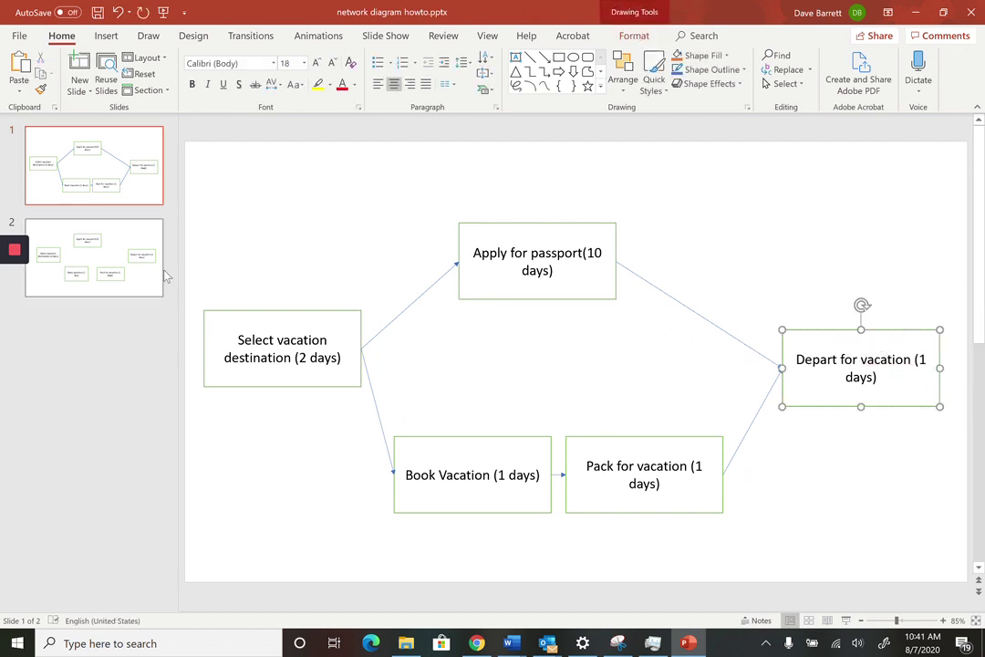
left_click(143, 290)
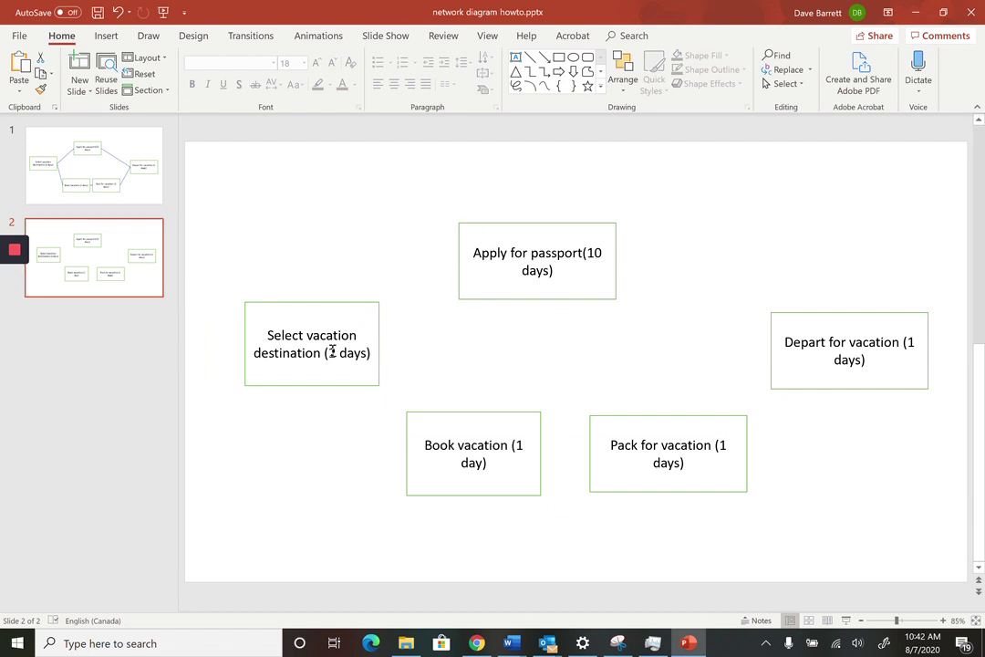
Step: On slide 2, connect "Select vacation destination" to "Apply for passport" with an arrow as on slide 1, and nudge the passport box right
left_click(149, 194)
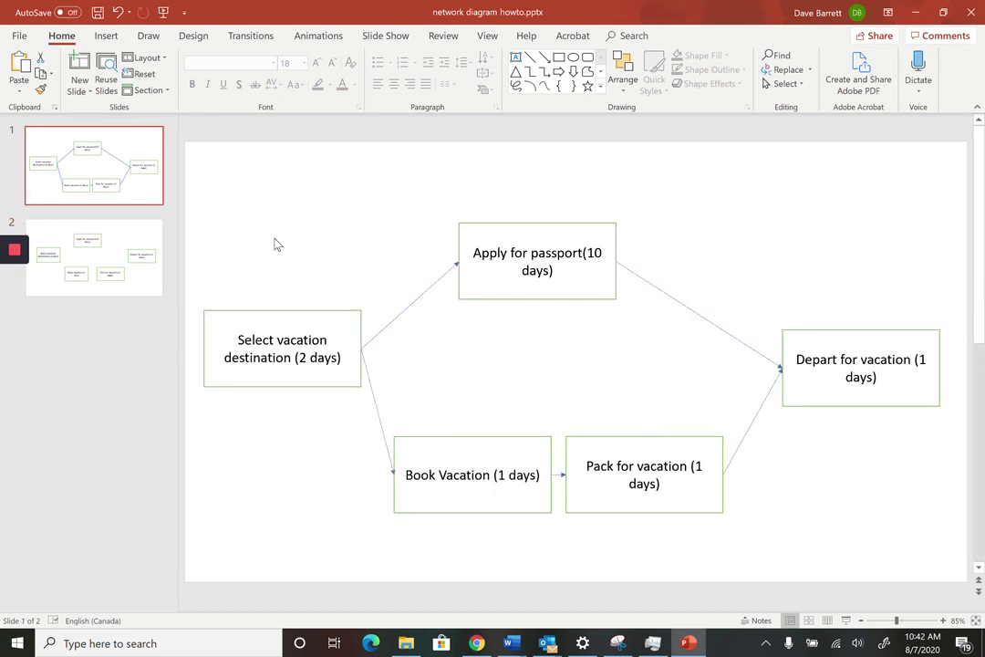
left_click(132, 231)
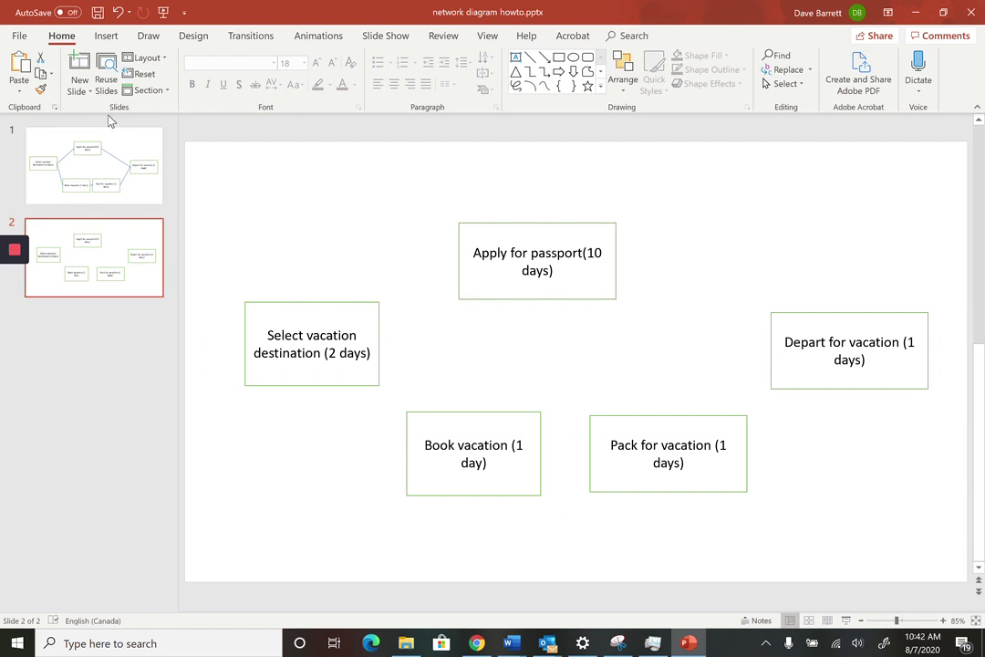
left_click(106, 35)
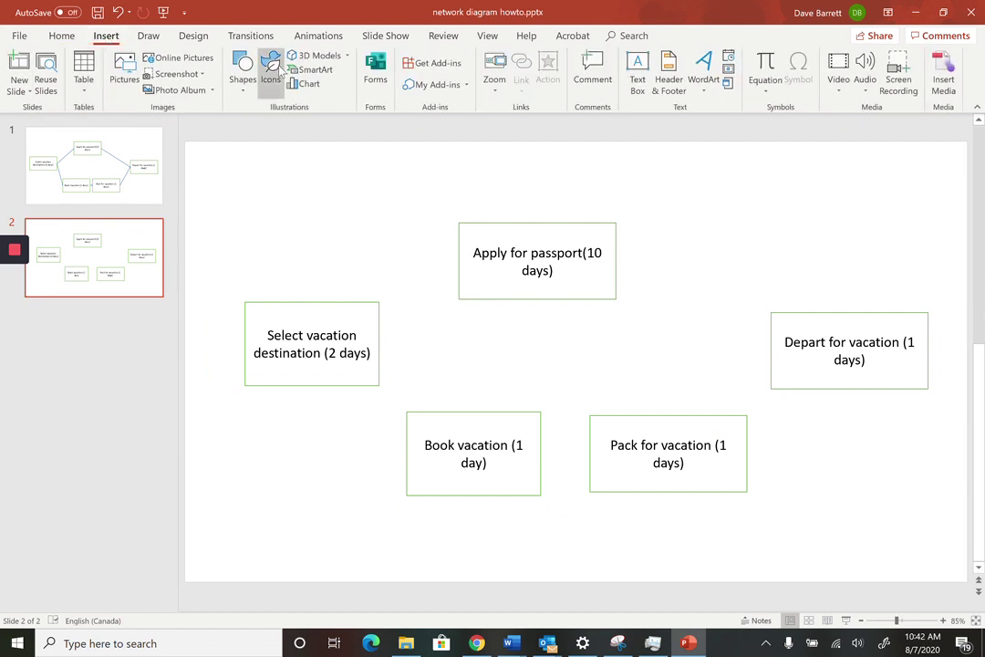
left_click(243, 82)
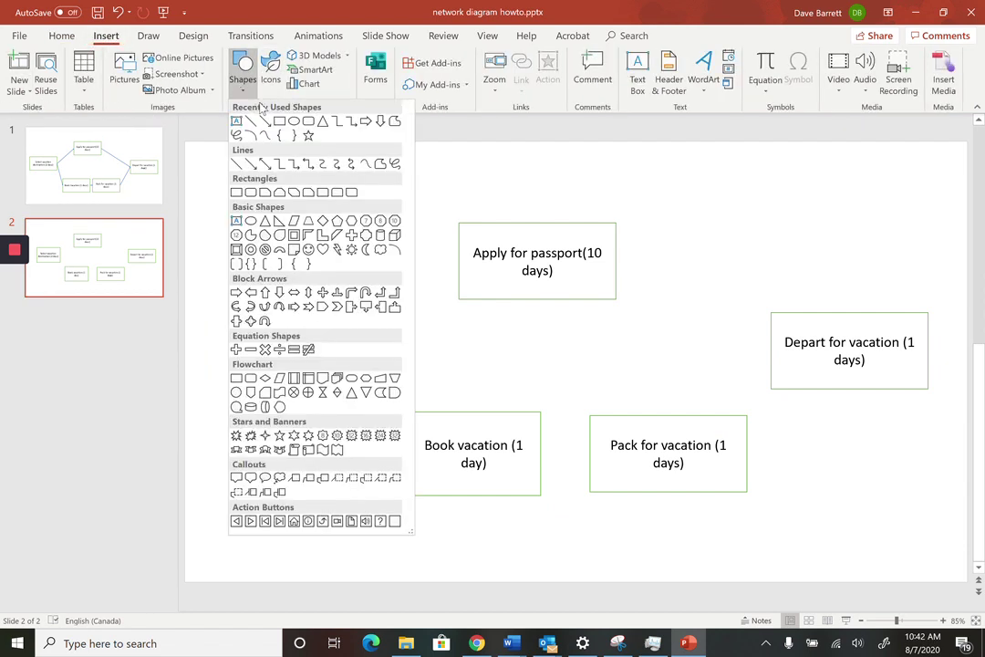
left_click(265, 123)
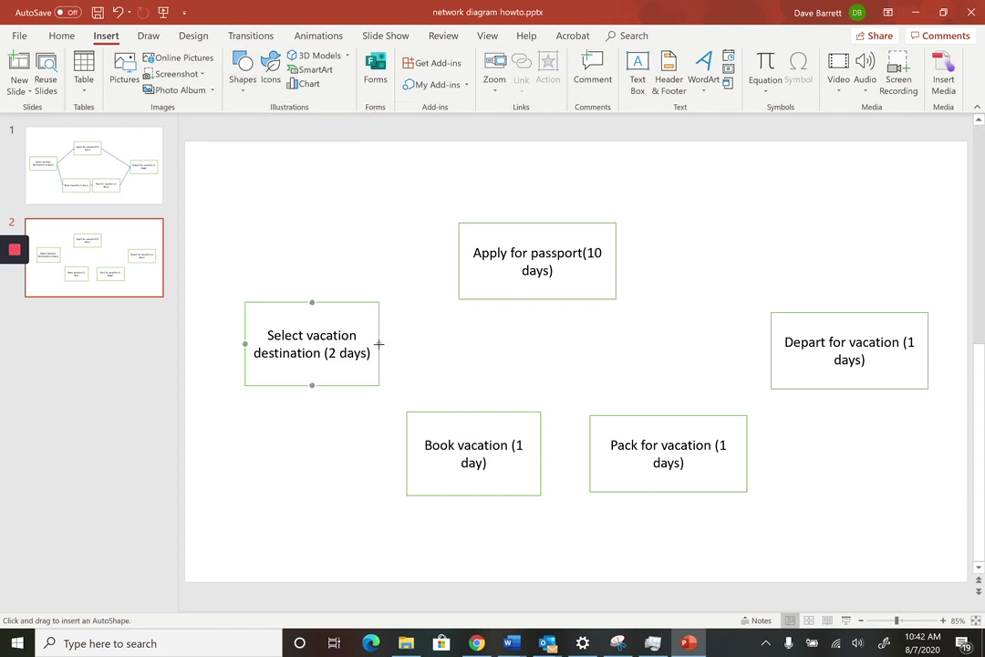
mouse_move(380, 339)
left_mouse_down()
mouse_move(418, 285)
mouse_move(458, 260)
left_mouse_up()
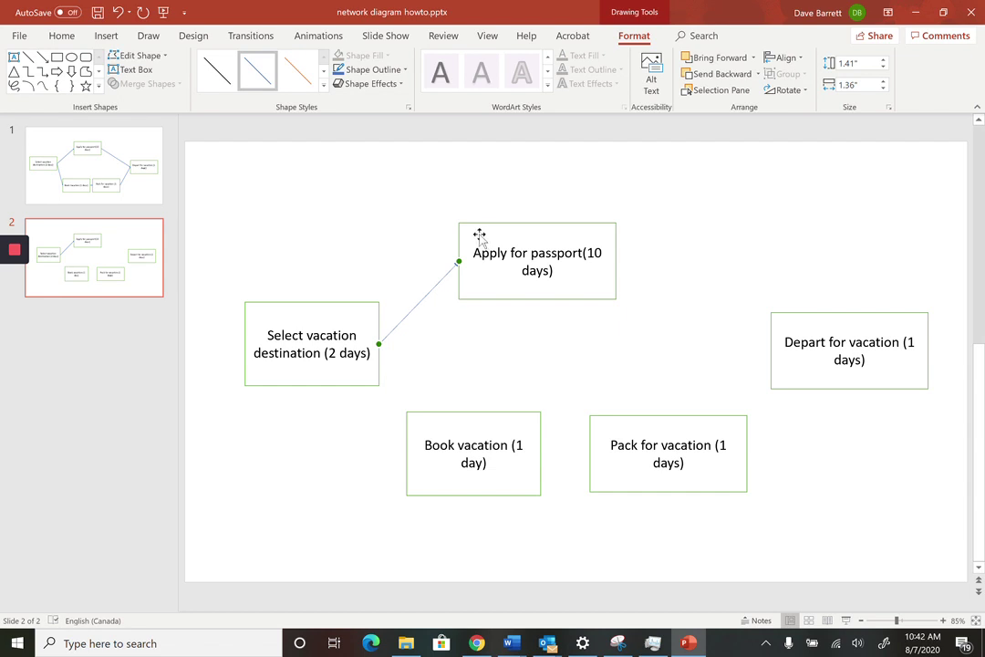
left_click_drag(479, 236, 501, 238)
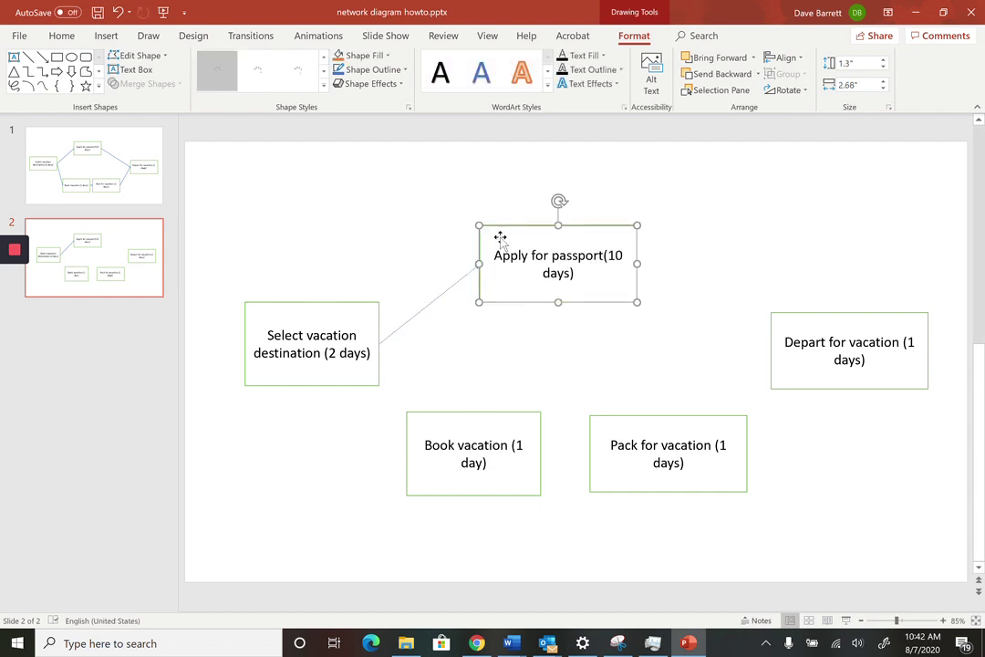
Step: Draw connector arrows from "Select vacation destination" to "Book vacation" and from "Book vacation" to "Pack for vacation"
left_click(43, 57)
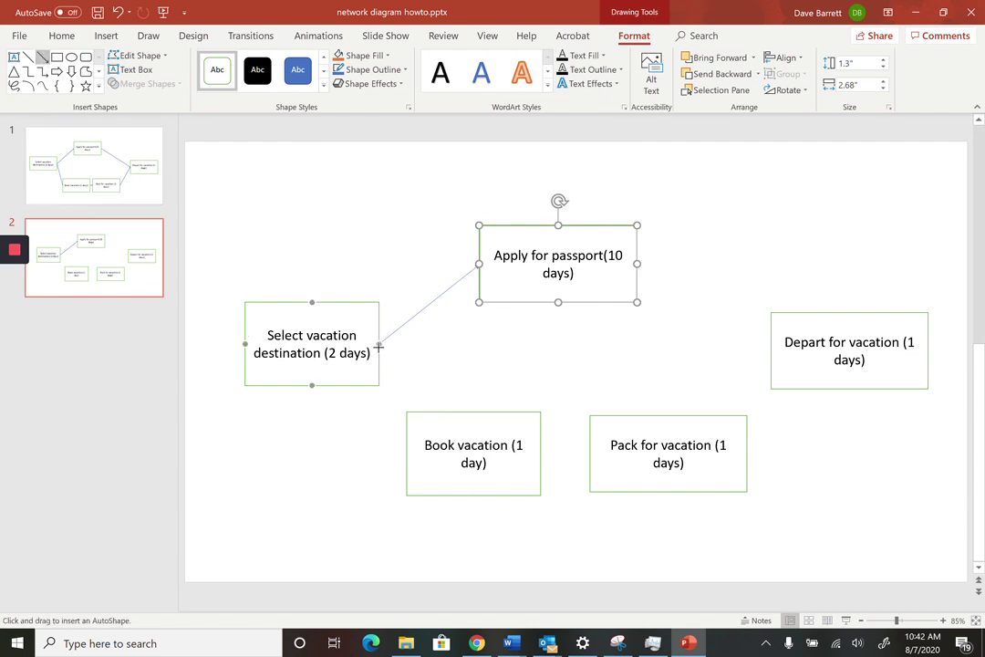
mouse_move(378, 345)
left_mouse_down()
mouse_move(411, 462)
mouse_move(407, 454)
left_mouse_up()
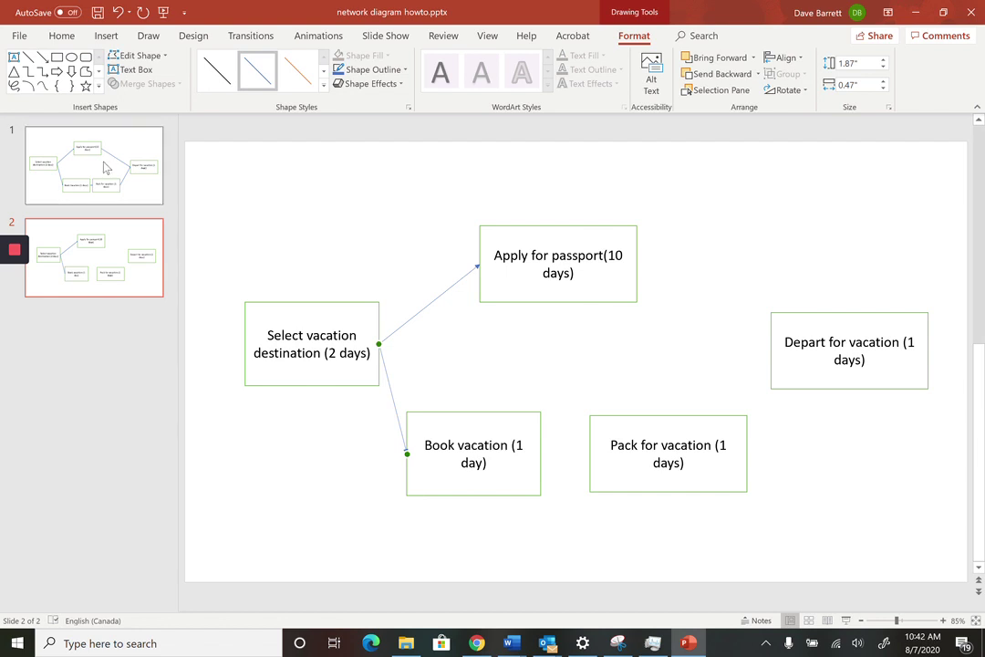
left_click(43, 57)
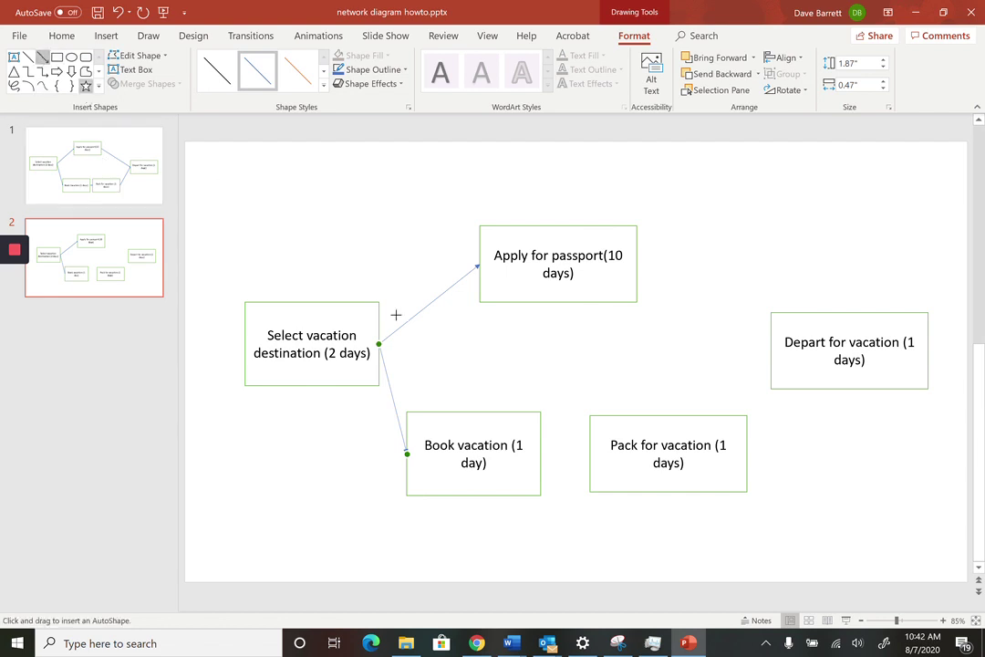
left_click_drag(541, 453, 588, 459)
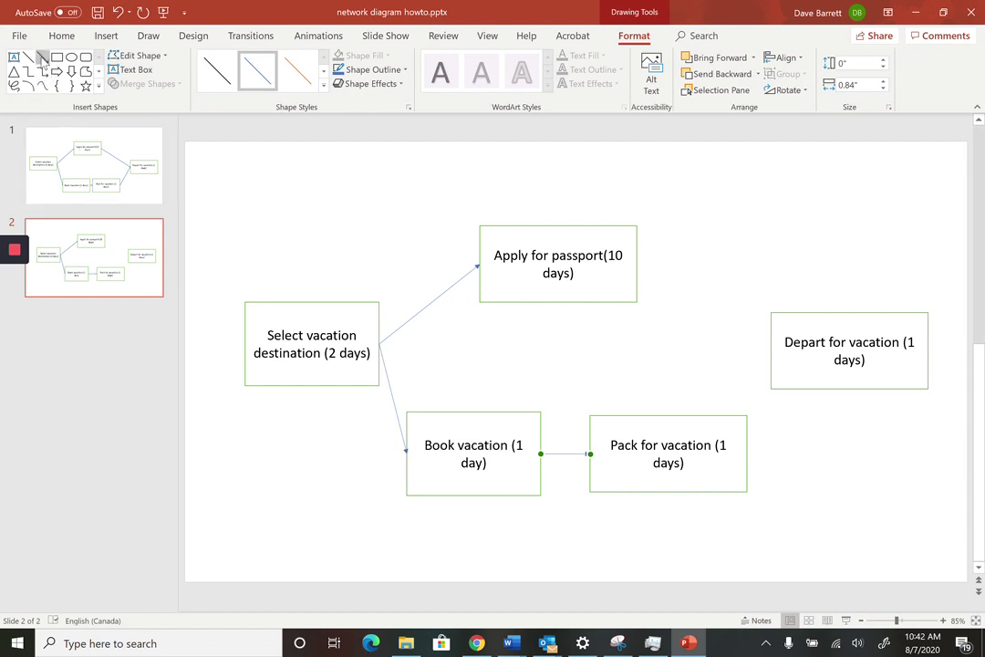
Step: Draw connector arrows from "Apply for passport" and from "Pack for vacation" to the "Depart for vacation" box
left_click(41, 57)
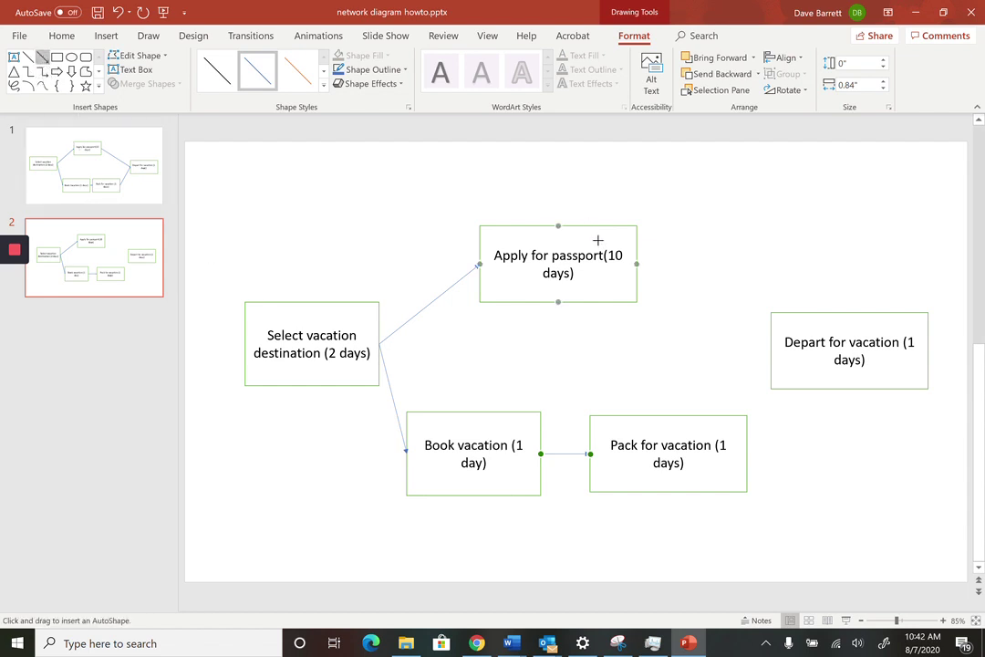
left_click_drag(635, 263, 771, 350)
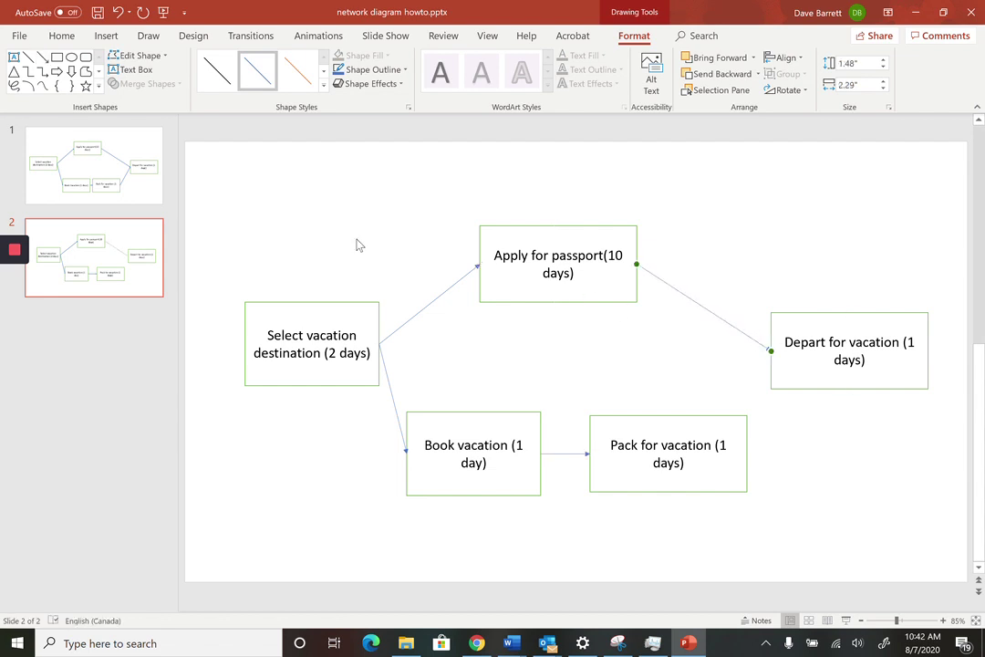
left_click(42, 56)
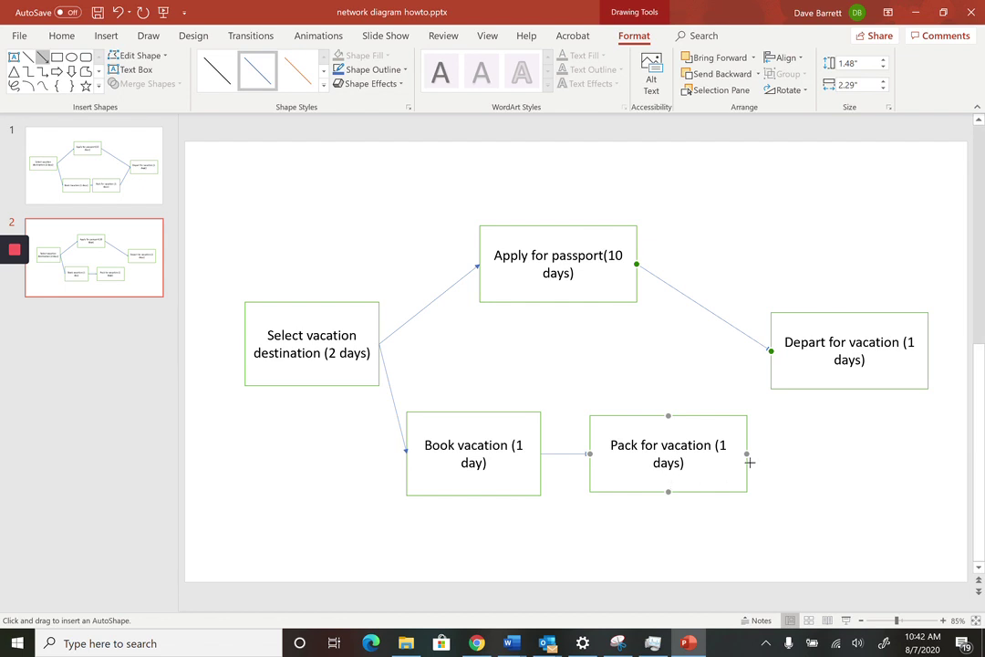
left_click_drag(745, 453, 771, 350)
left_click(807, 474)
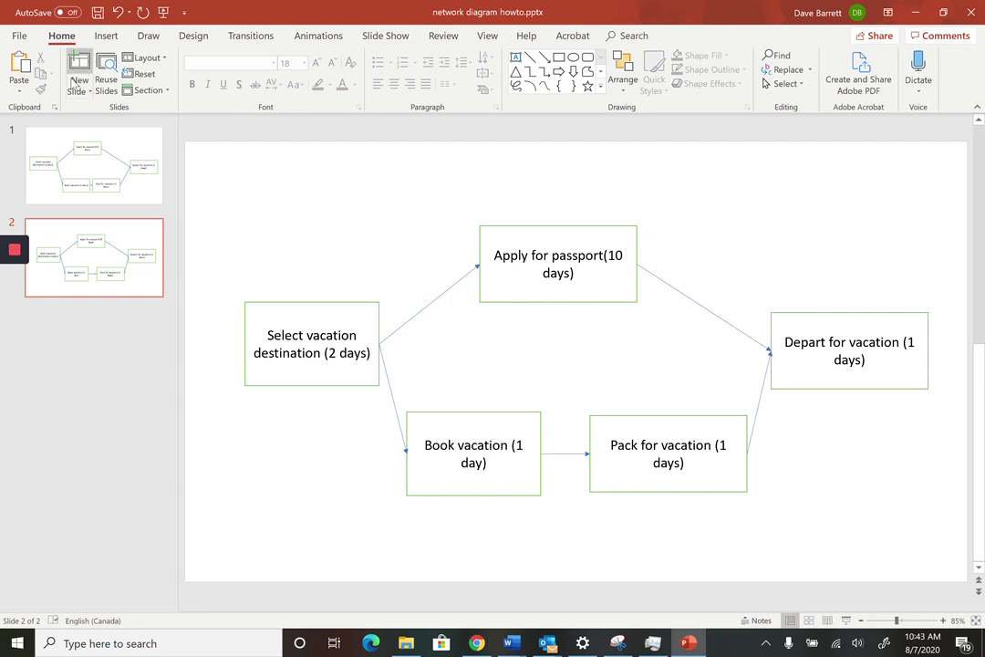
Step: Add a text box above the diagram reading "The critical path is:" and widen it across most of the slide
left_click(106, 35)
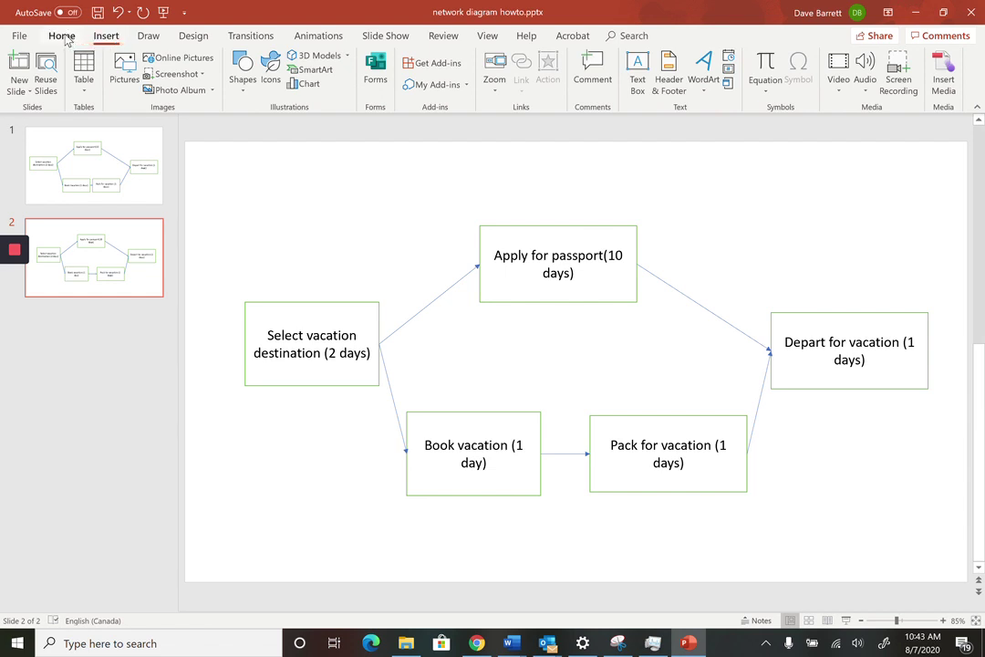
left_click(64, 37)
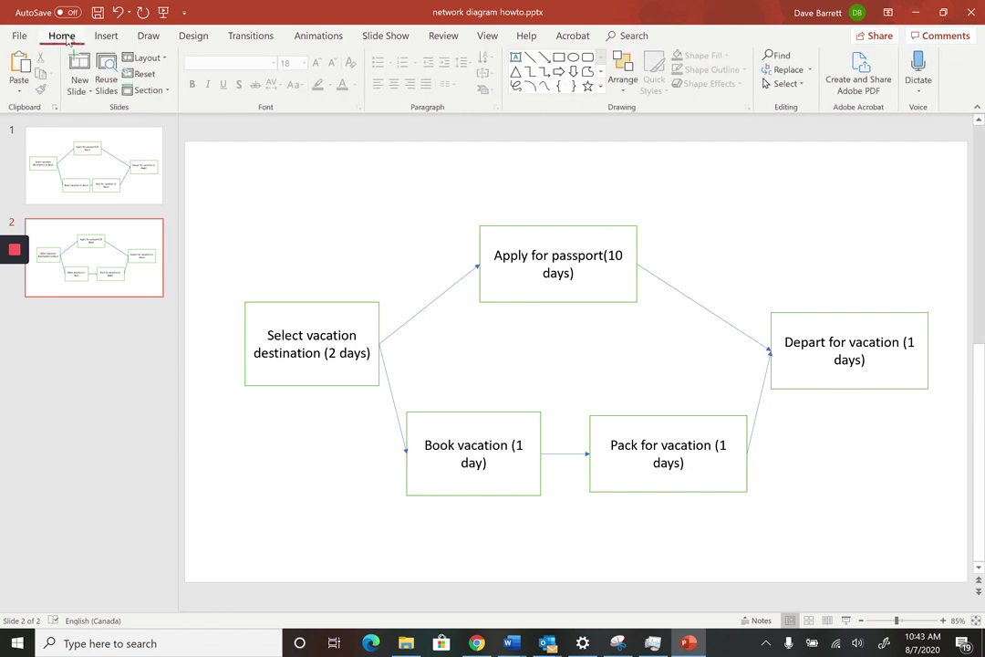
left_click(105, 36)
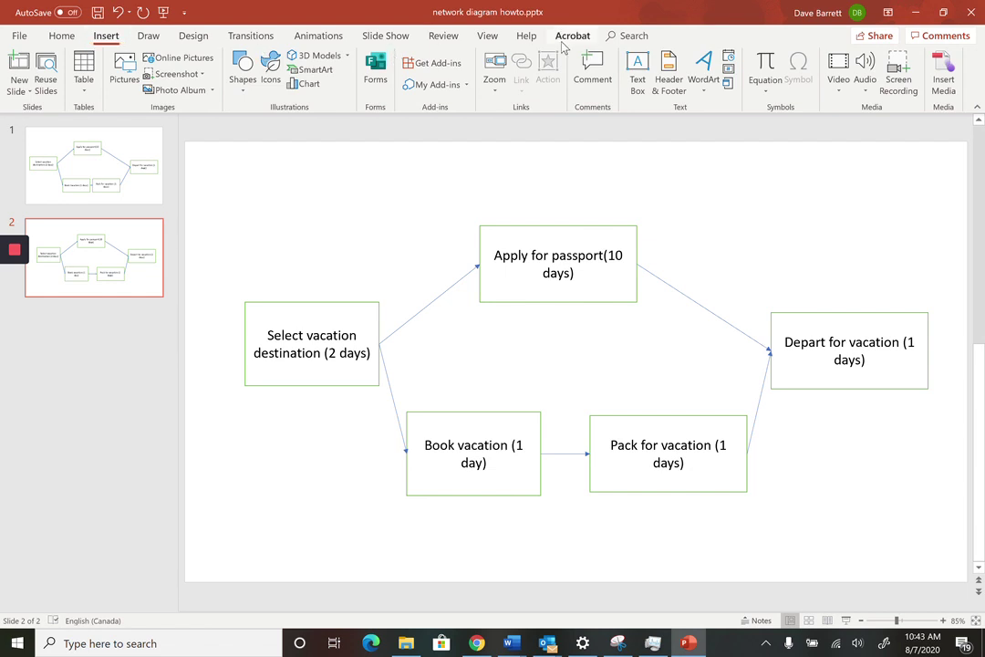
left_click(637, 63)
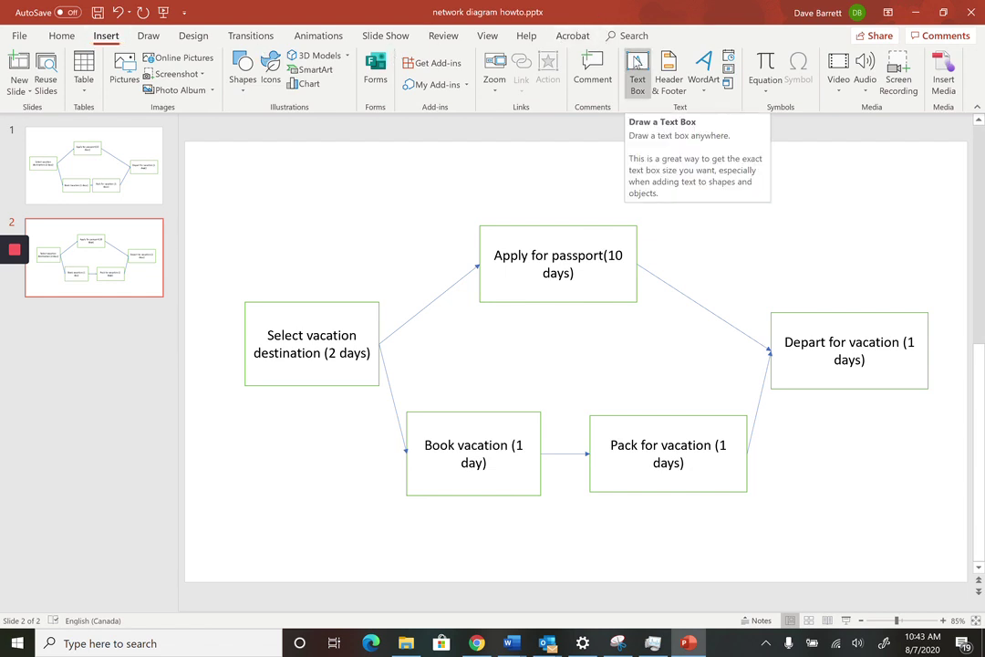
left_click(637, 62)
left_click_drag(228, 164, 347, 193)
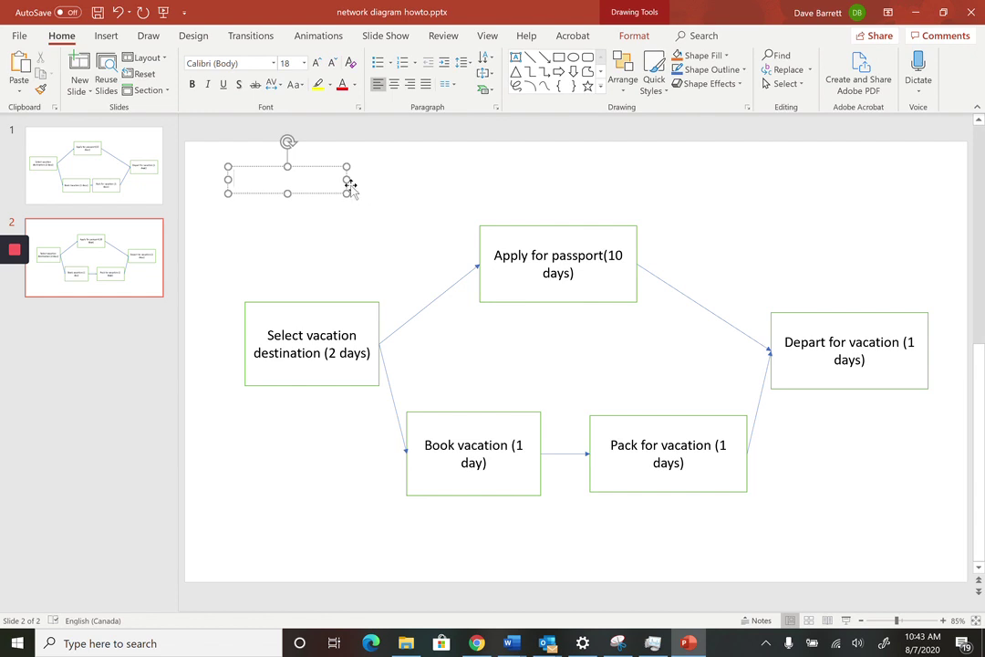
type("The critic")
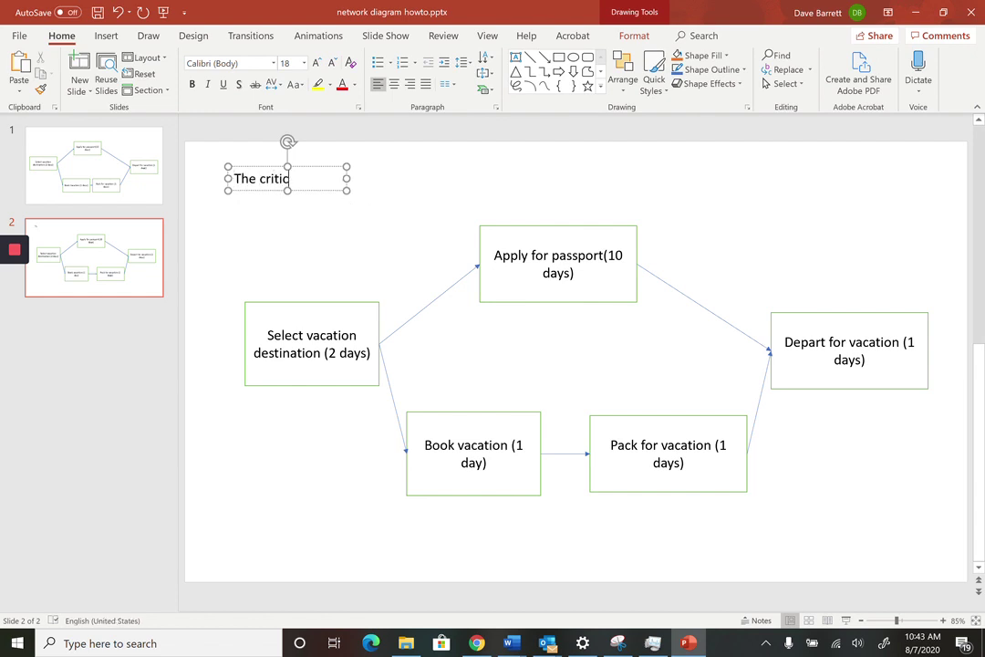
type("al path is:")
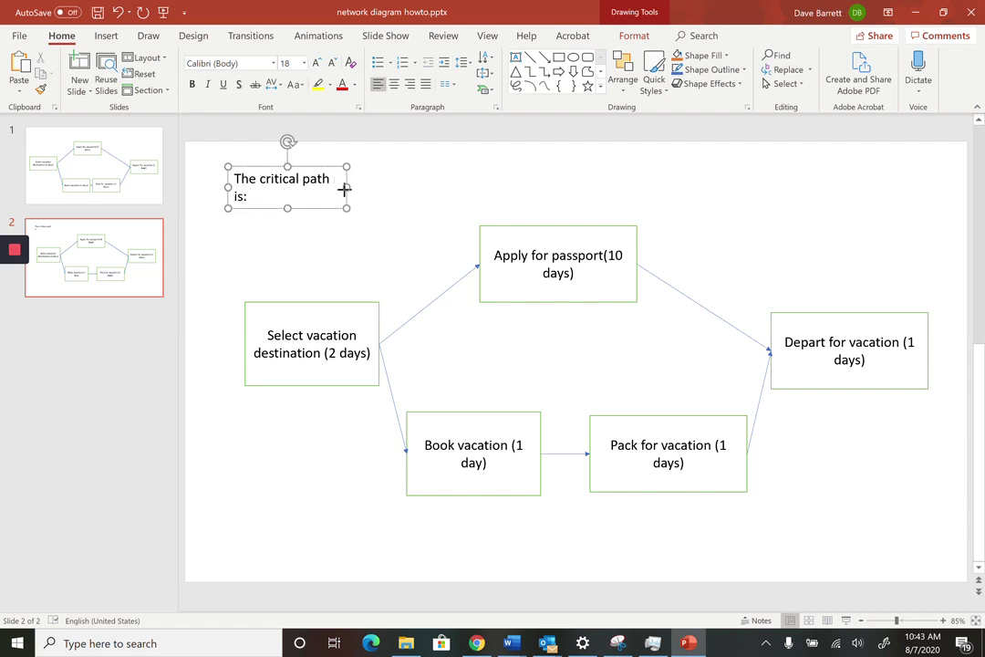
left_click_drag(347, 188, 835, 188)
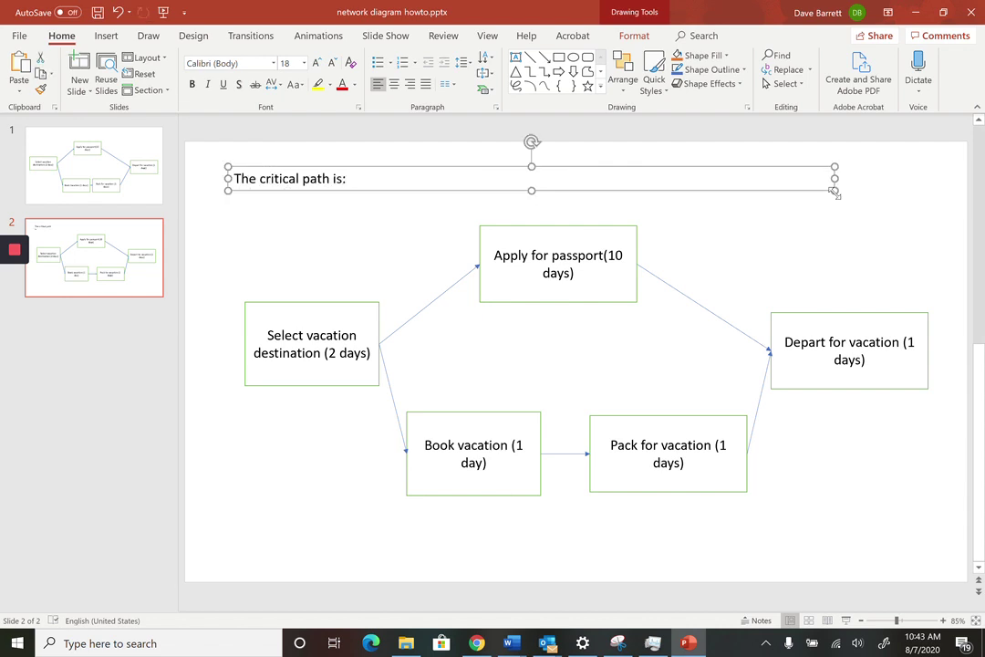
Step: Complete the critical path sentence with "Select vacation destination, Apply for passport, Depart for vacation."
left_click(365, 184)
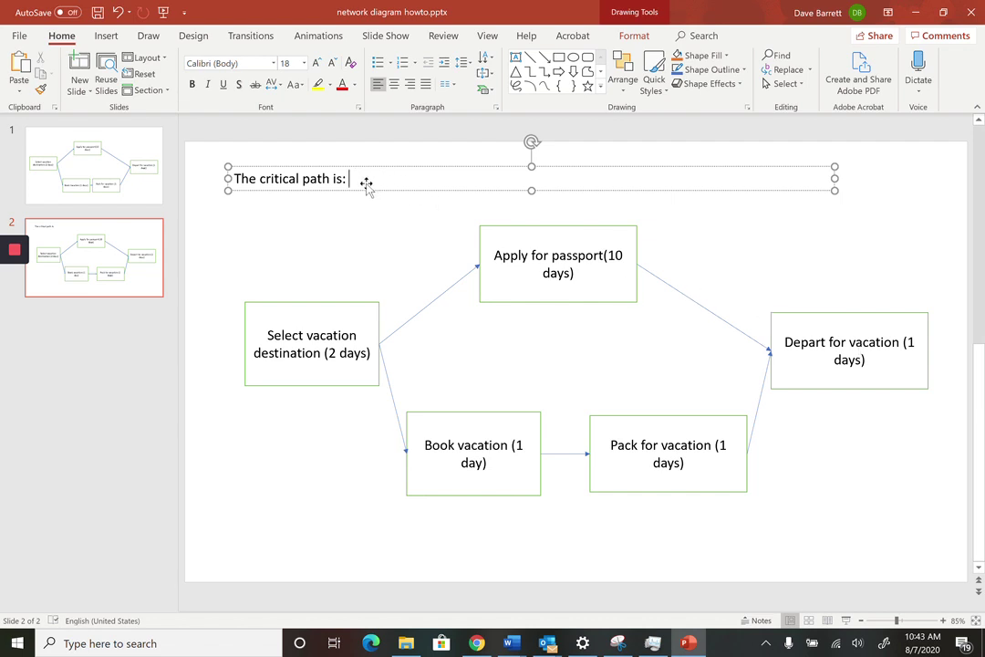
type("Select t")
key("BackSpace")
type("vacation")
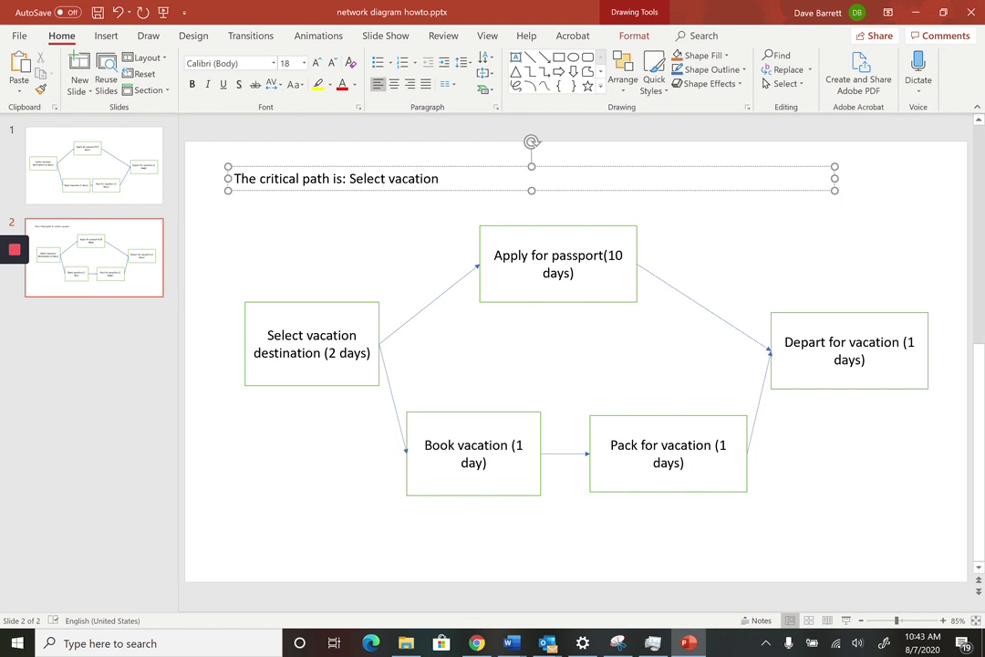
type(" destination, Ap")
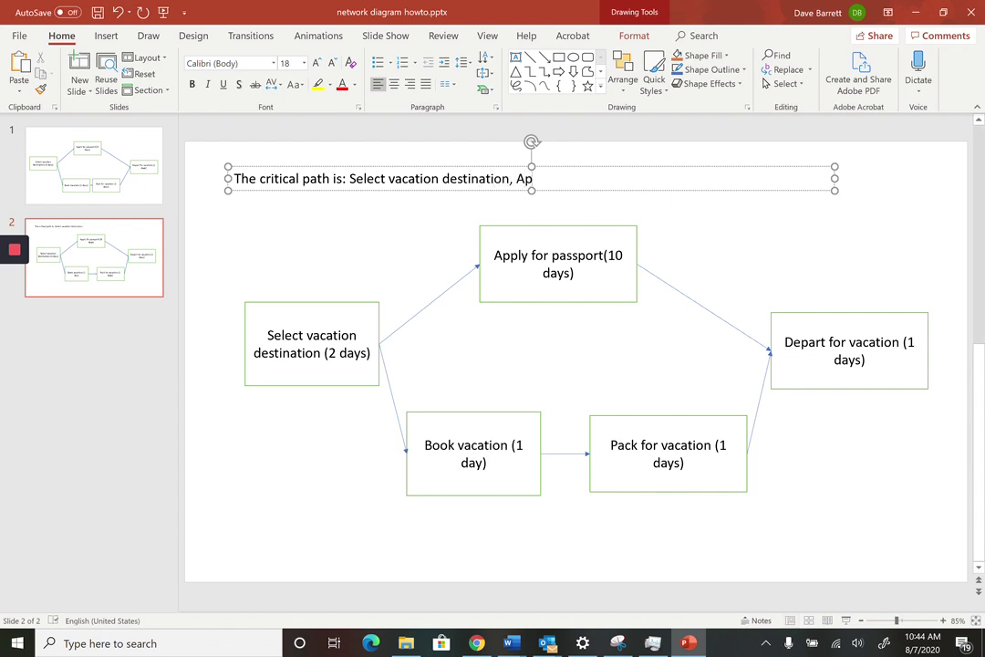
type("ply for pass")
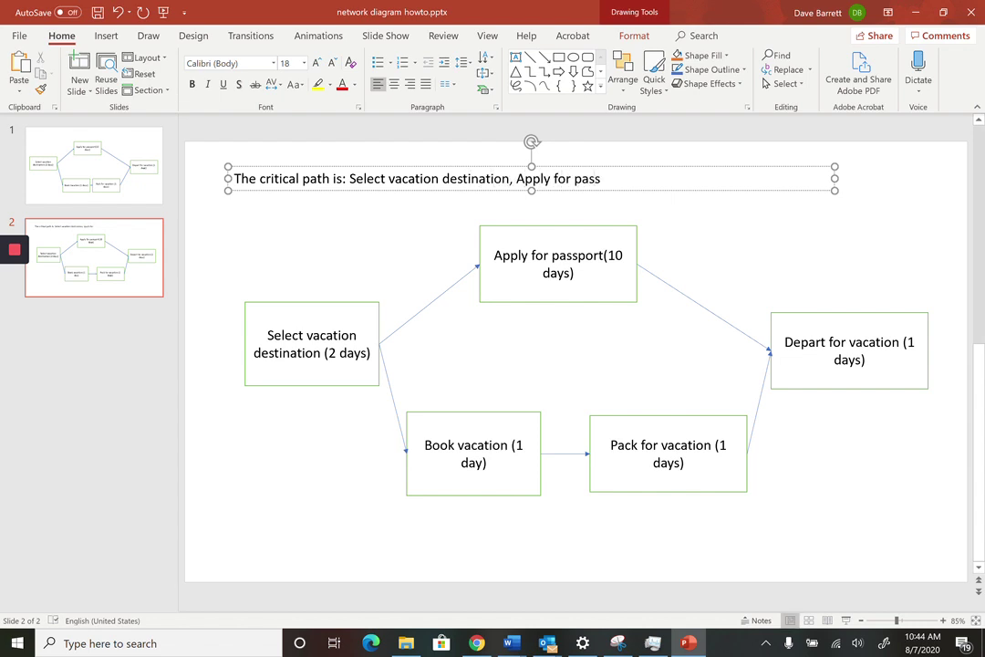
type("port, Depart f")
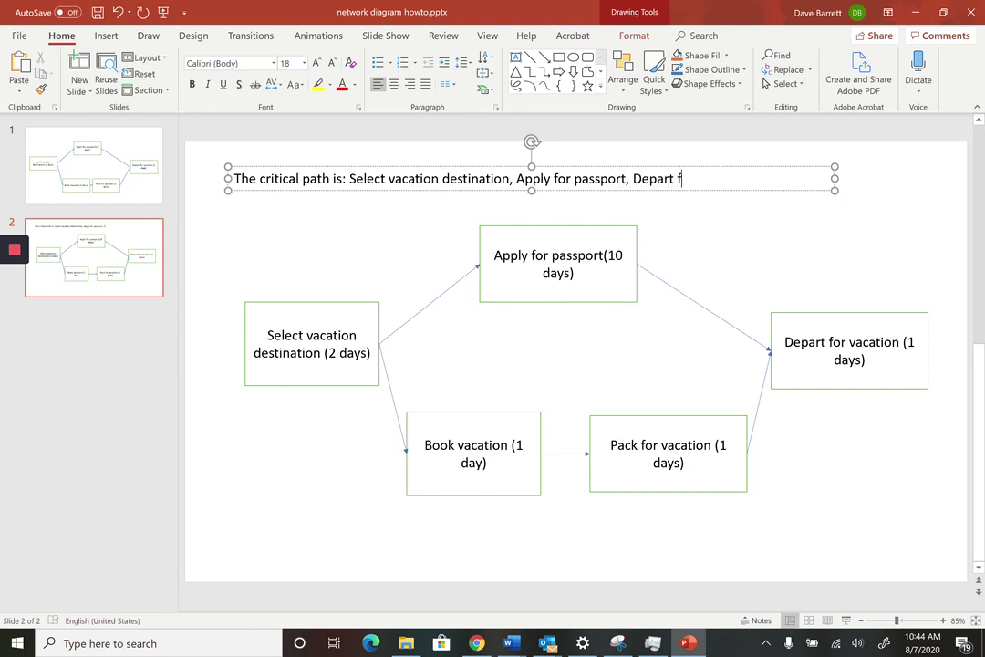
type("or vacation.")
Step: Add the sentence "The duration of the critical path is 13 days." after the critical path list
type("The to")
key("BackSpace")
key("BackSpace")
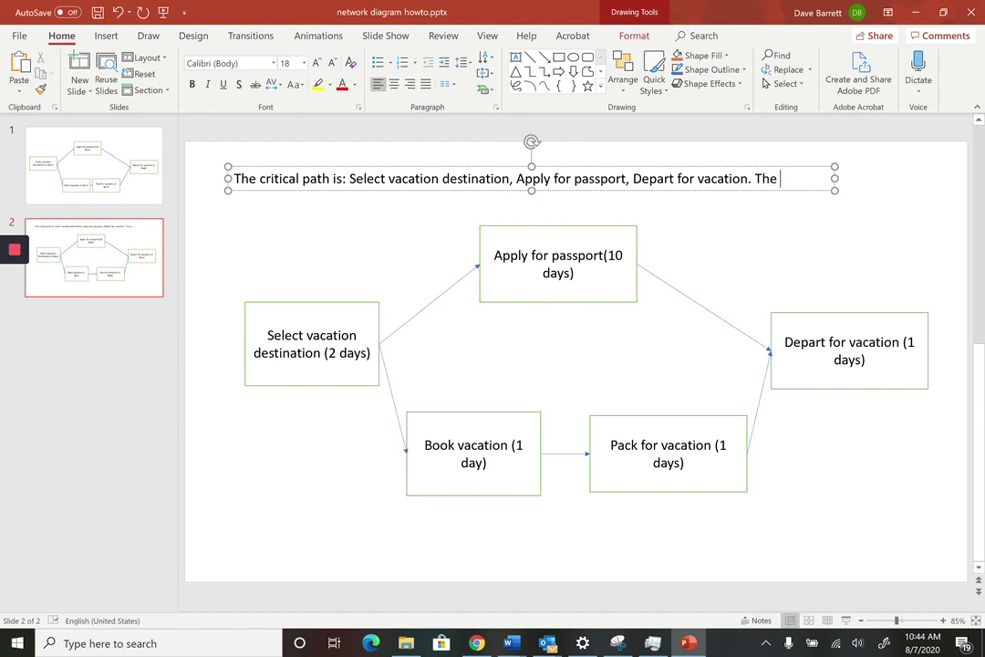
type("duration of the c")
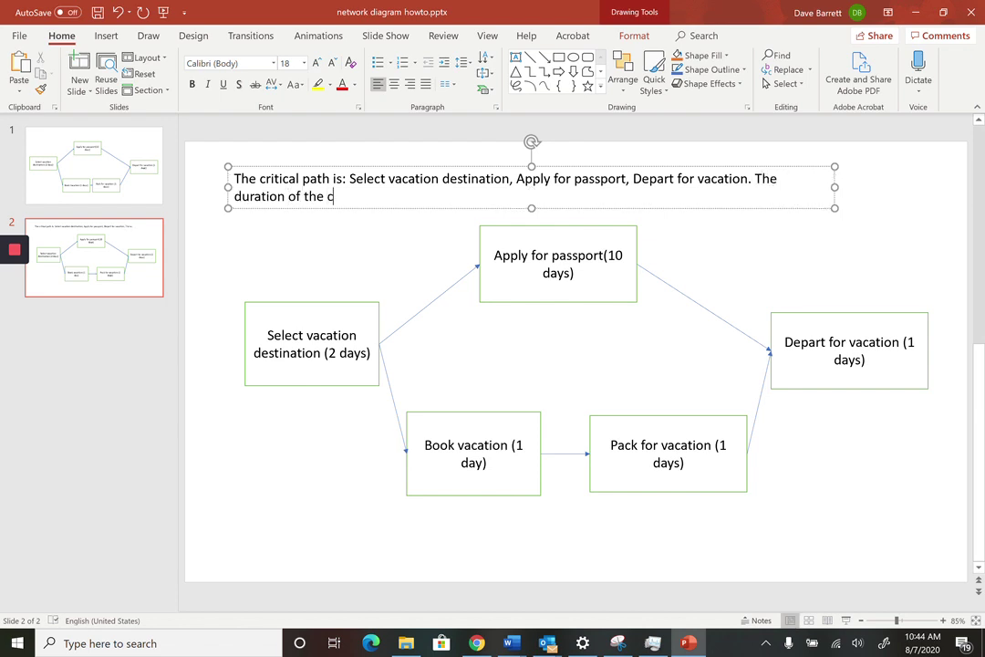
type("ritical pth")
key("BackSpace")
type("ath ")
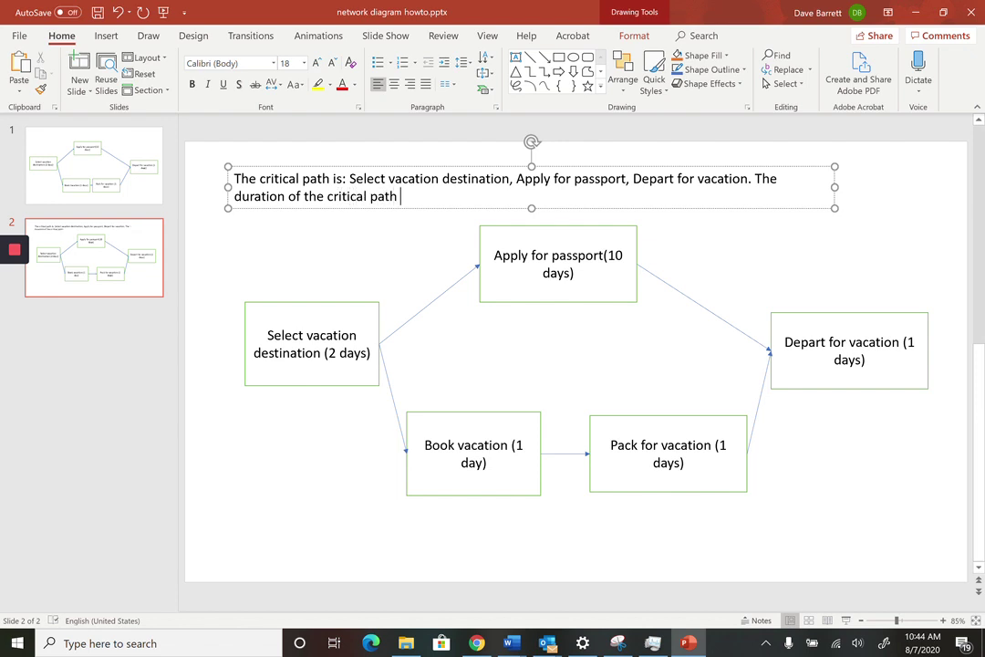
type("is 13 days.")
left_click(306, 242)
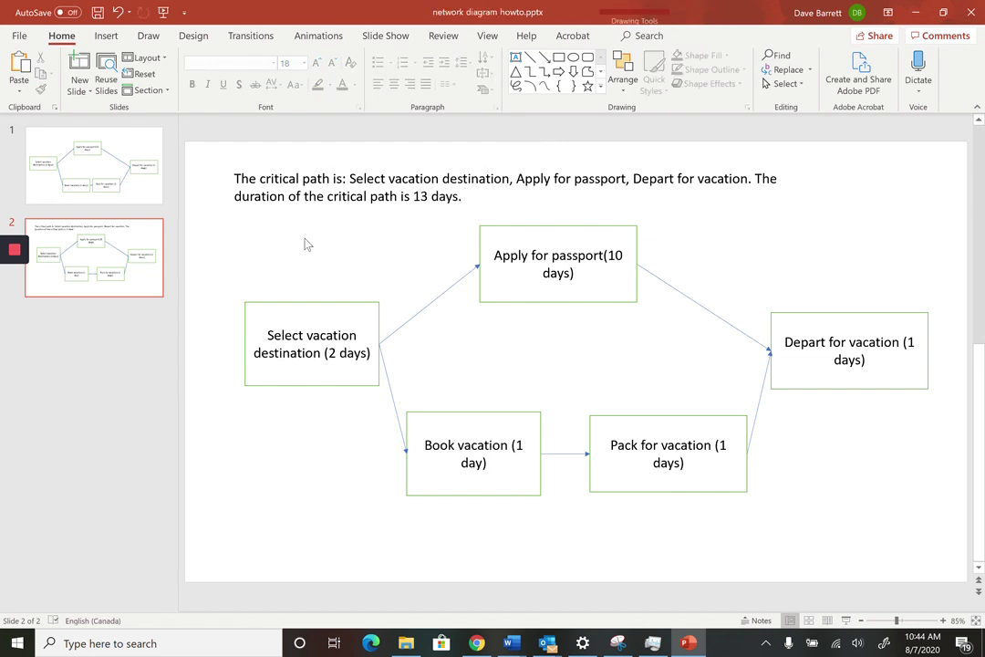